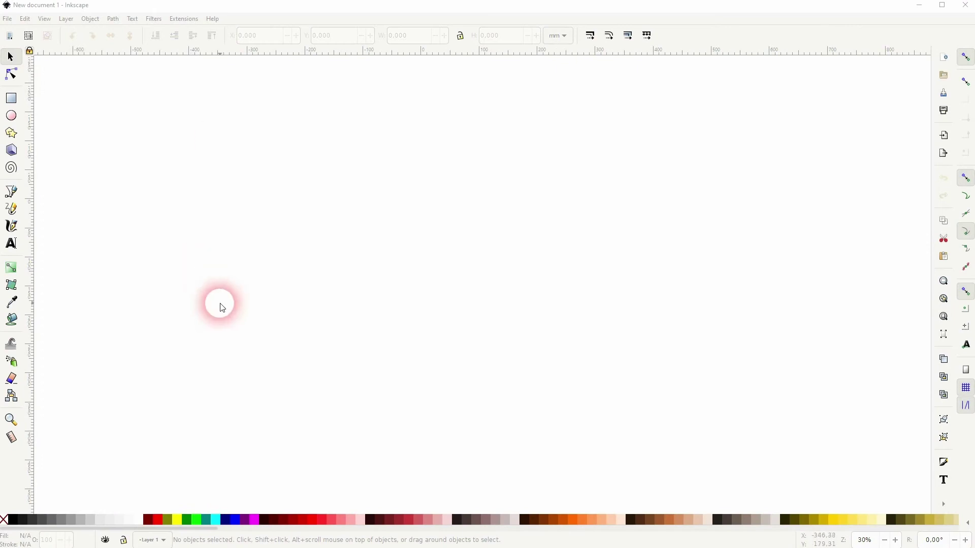
- Show the Fill and Stroke panel from the Object menu
left_click(90, 19)
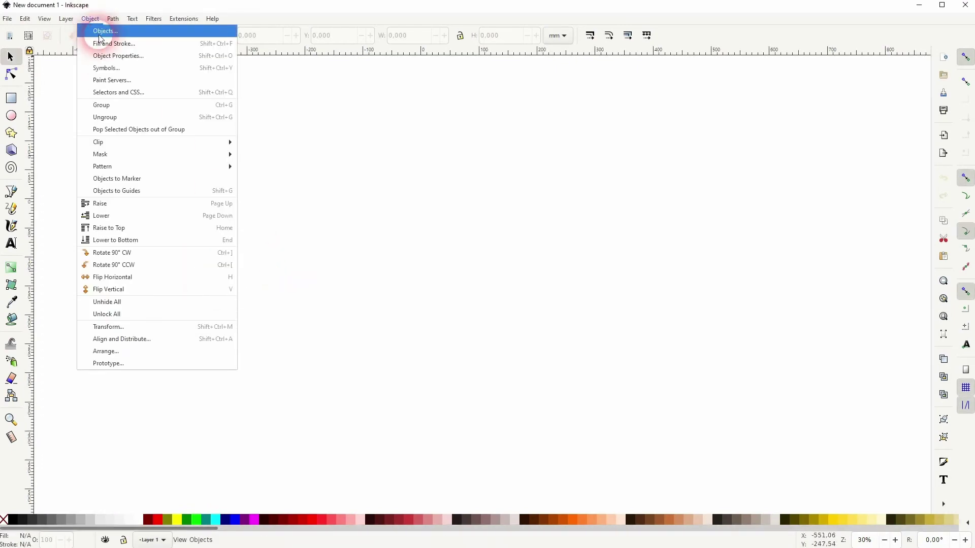
left_click(101, 43)
- Draw a large rectangle and give it a flat black fill
left_click(12, 100)
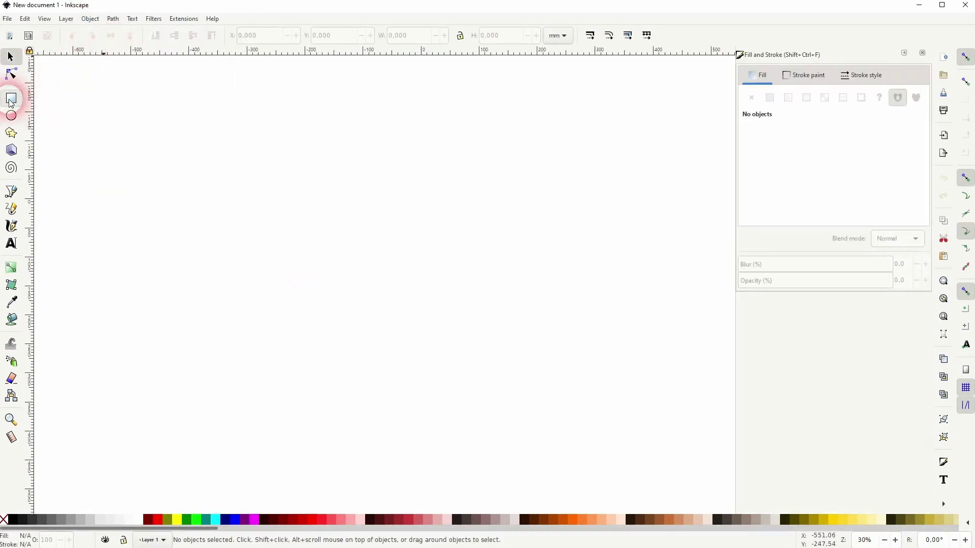
left_click_drag(240, 165, 422, 289)
left_click(844, 98)
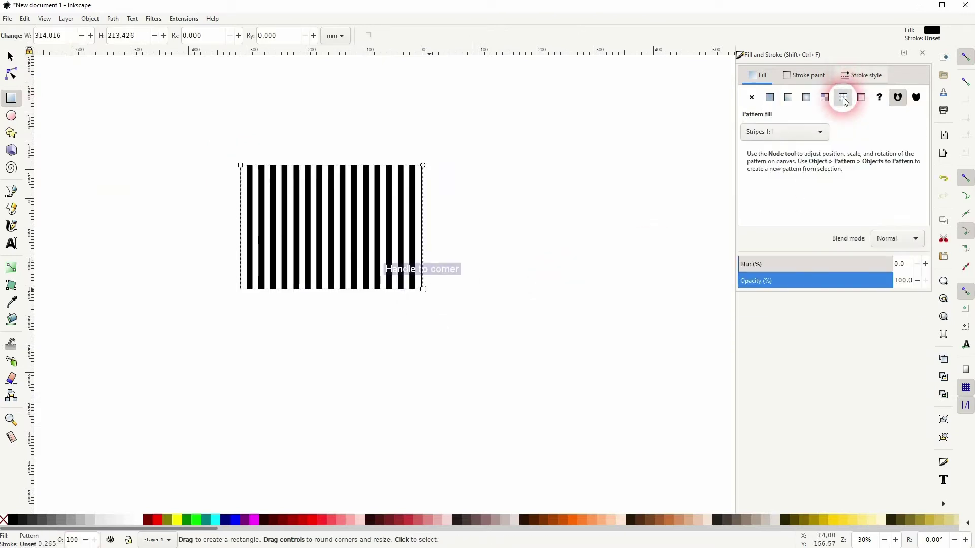
left_click(820, 133)
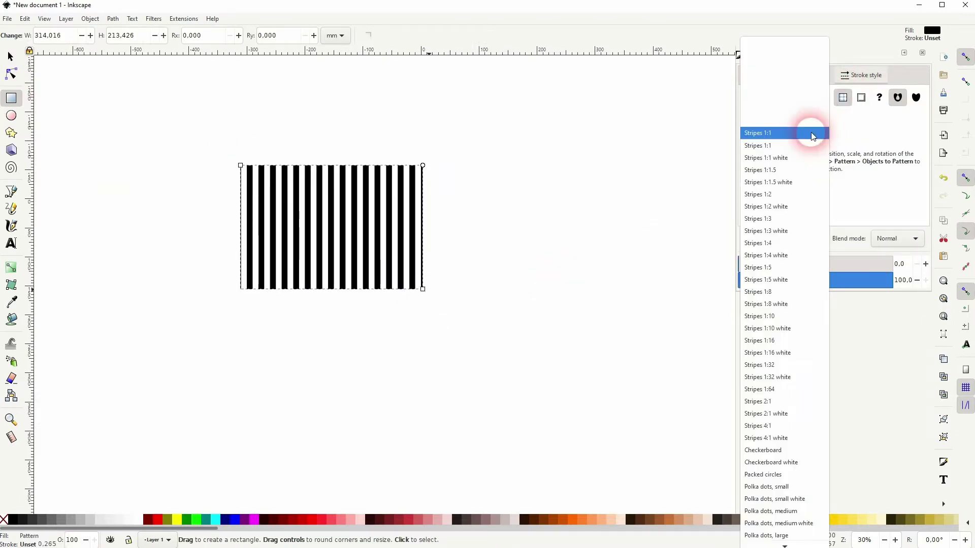
left_click(877, 158)
left_click(772, 105)
left_click(343, 249)
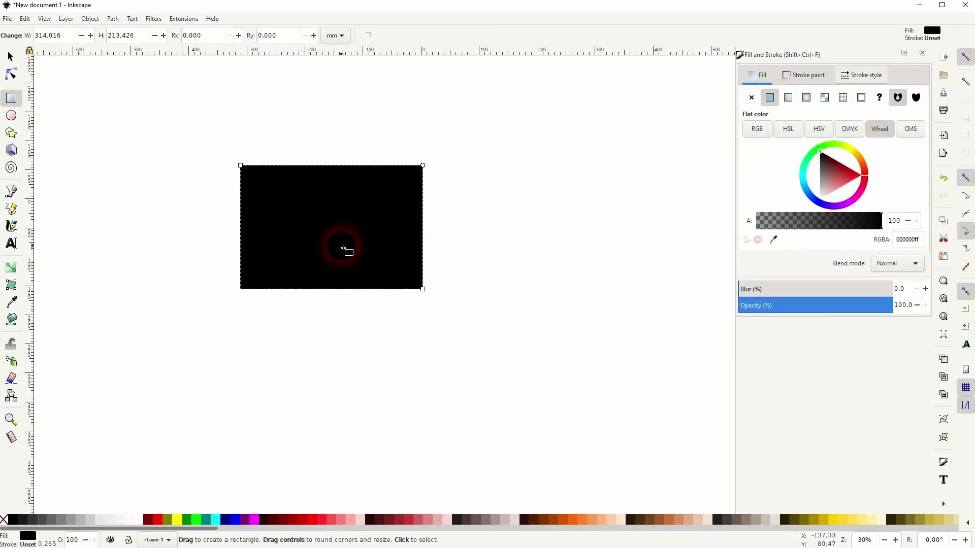
left_click(35, 77)
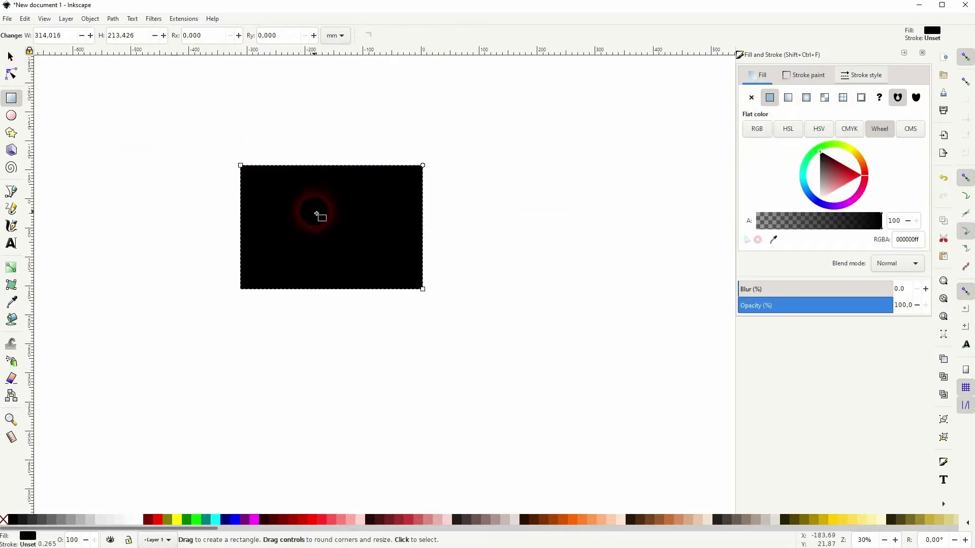
scroll(318, 216, "up", 5)
- Shrink the black rectangle to about a quarter of its size
left_click(11, 54)
left_click(239, 265)
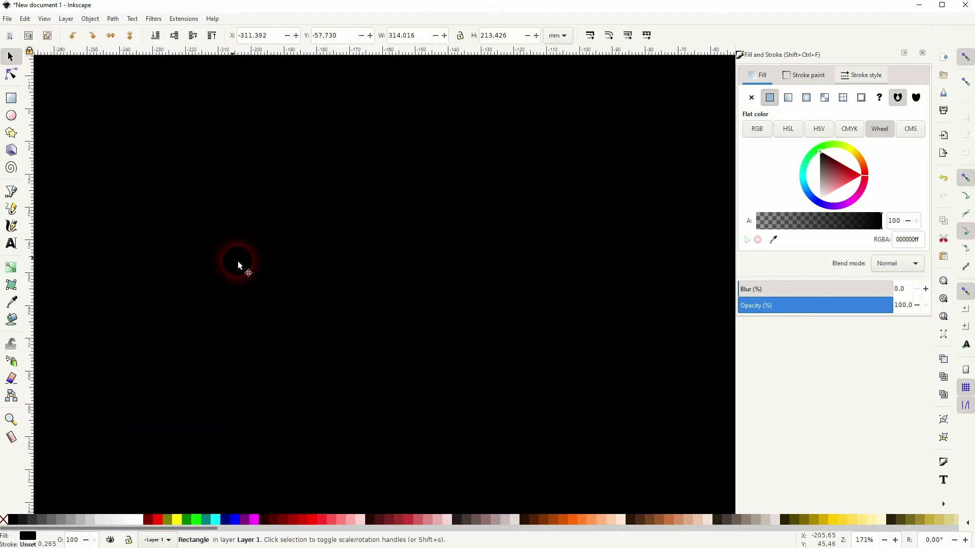
left_click(278, 269)
scroll(278, 270, "down", 2)
left_click_drag(595, 263, 354, 279)
scroll(351, 274, "up", 2)
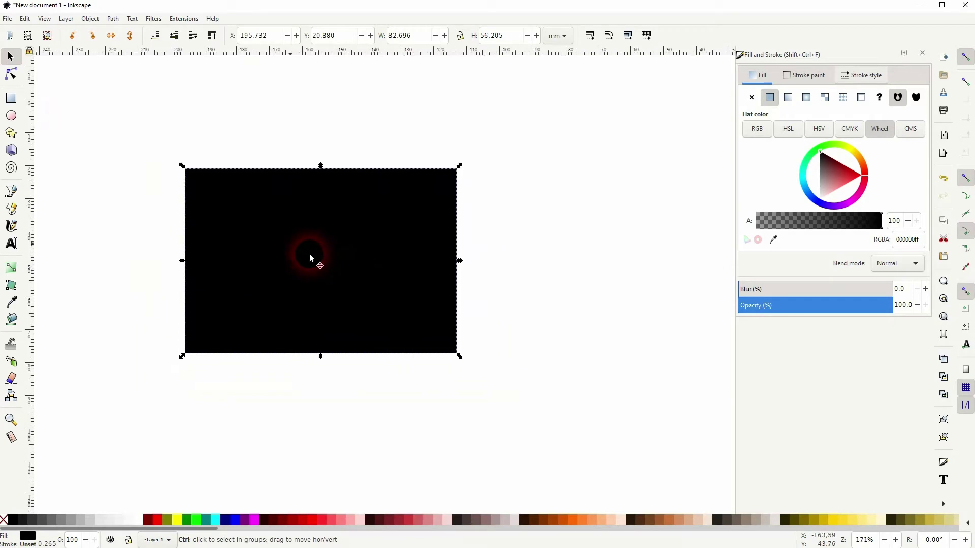
- Draw a dark red circle, centre it on the rectangle, and group the two
key("e")
left_click_drag(527, 198, 673, 343)
left_click(10, 57)
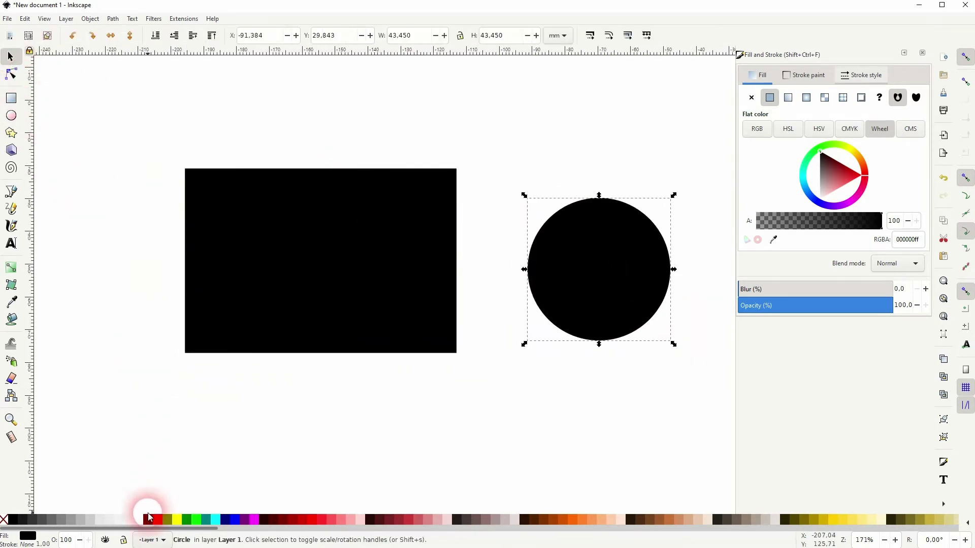
left_click(148, 519)
left_click_drag(601, 280, 332, 269)
left_click(373, 349, "shift")
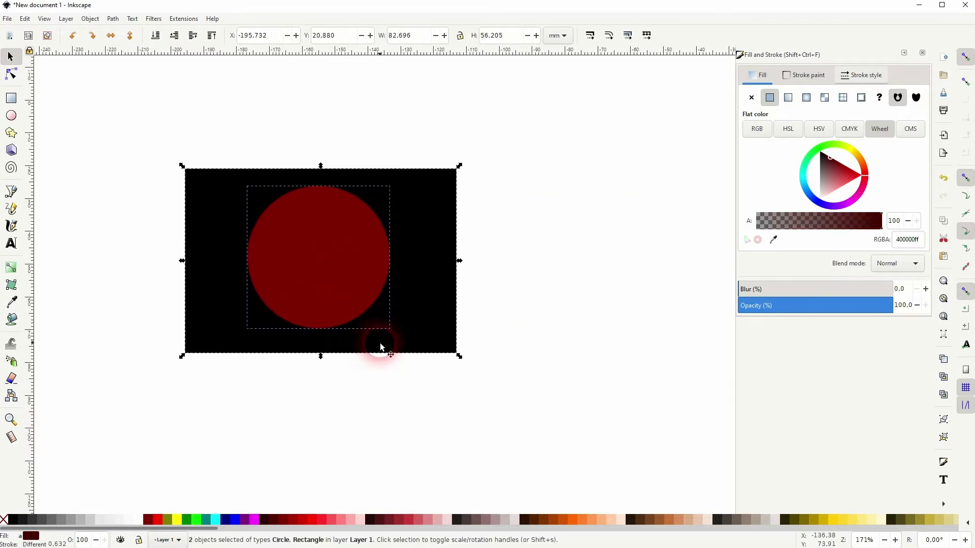
key("ctrl+g")
- Convert the group to a pattern and confirm the rectangle uses pattern2759
left_click_drag(416, 293, 332, 269)
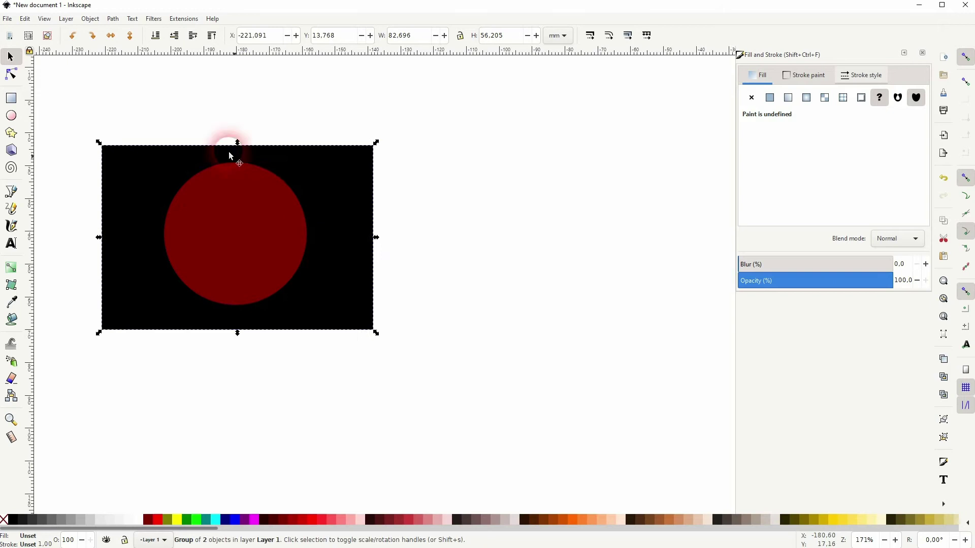
left_click(90, 18)
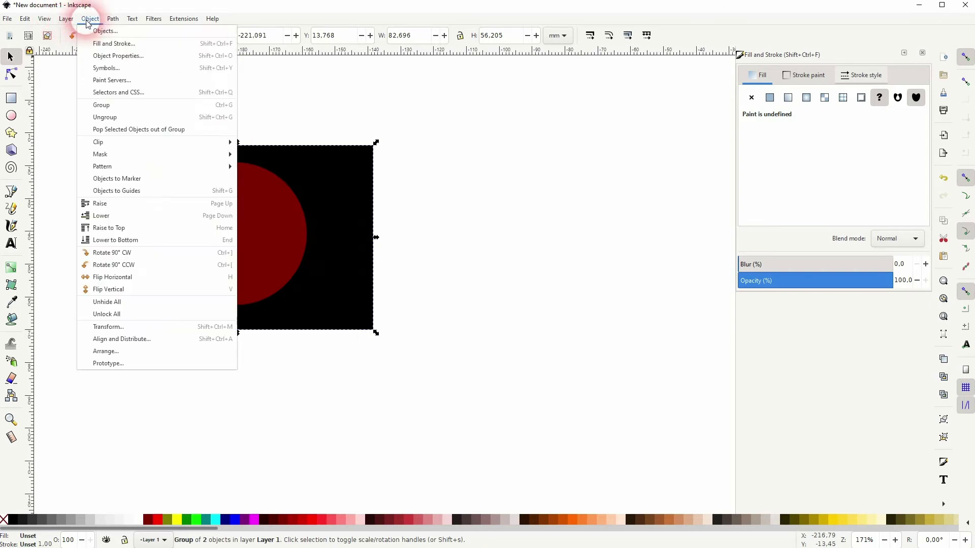
mouse_move(185, 166)
left_click(297, 167)
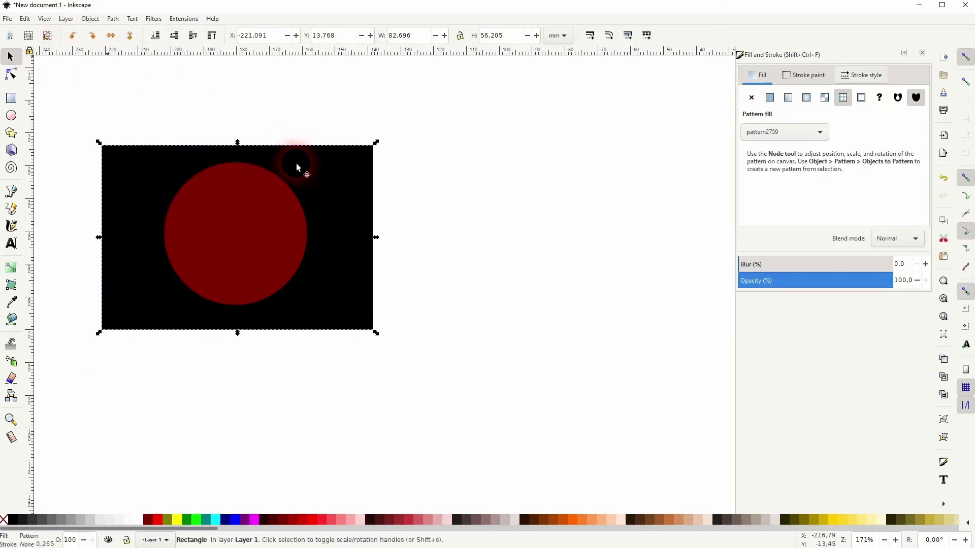
left_click(789, 134)
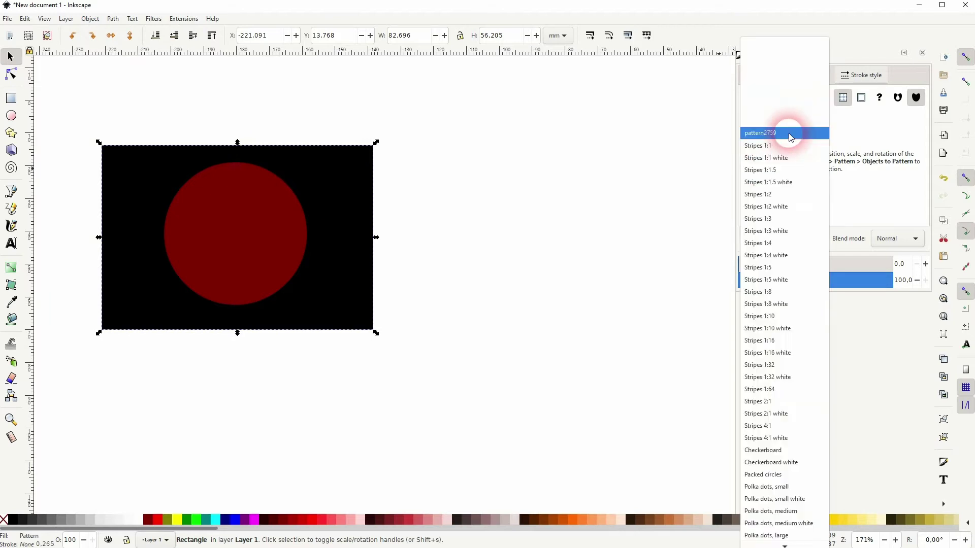
left_click(802, 145)
left_click(798, 134)
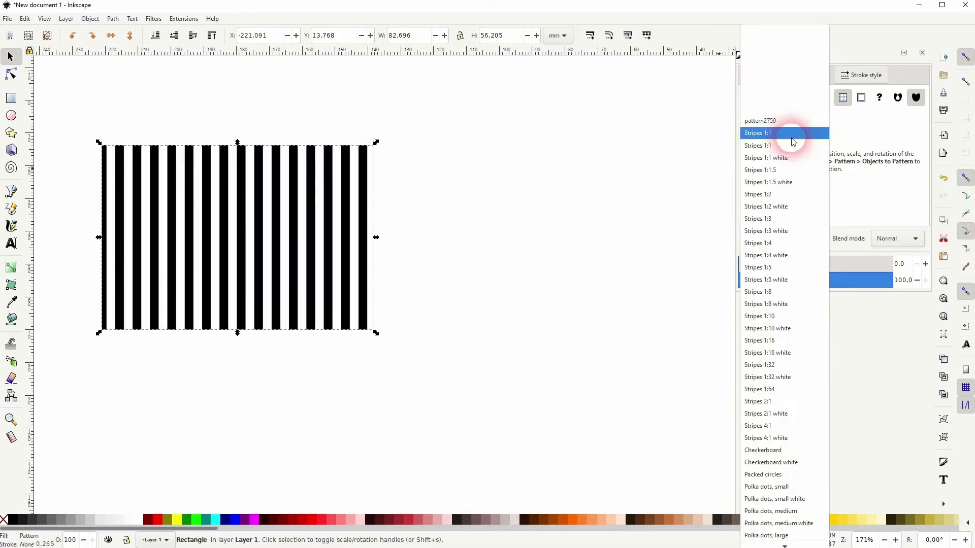
left_click(787, 125)
- Draw a test rectangle with the pattern2759 fill, then delete it
left_click(257, 142)
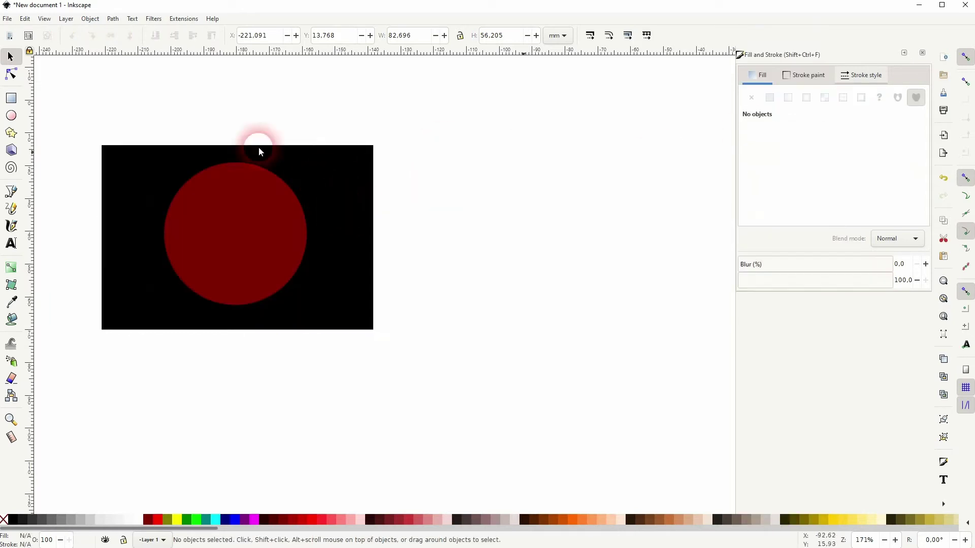
left_click(10, 98)
left_click_drag(423, 96, 697, 459)
left_click(844, 98)
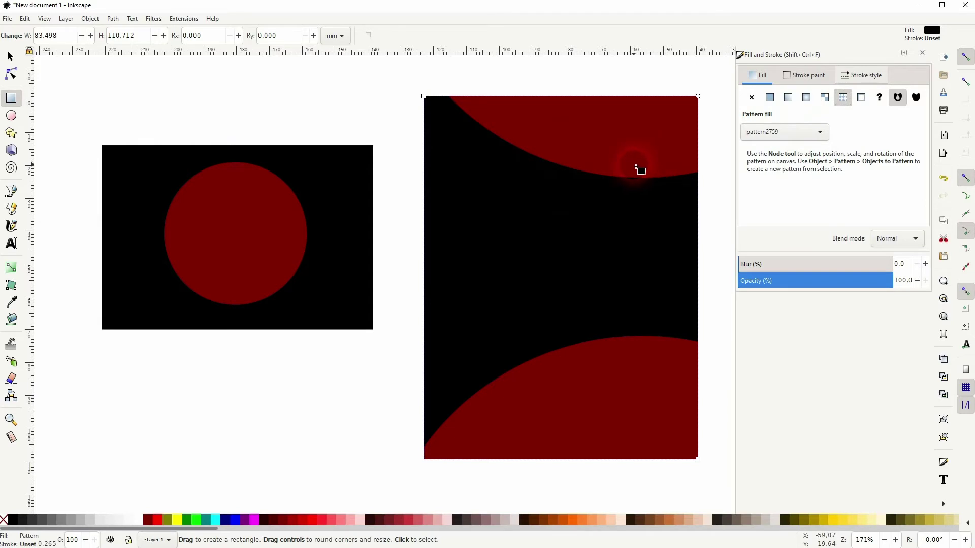
left_click(11, 57)
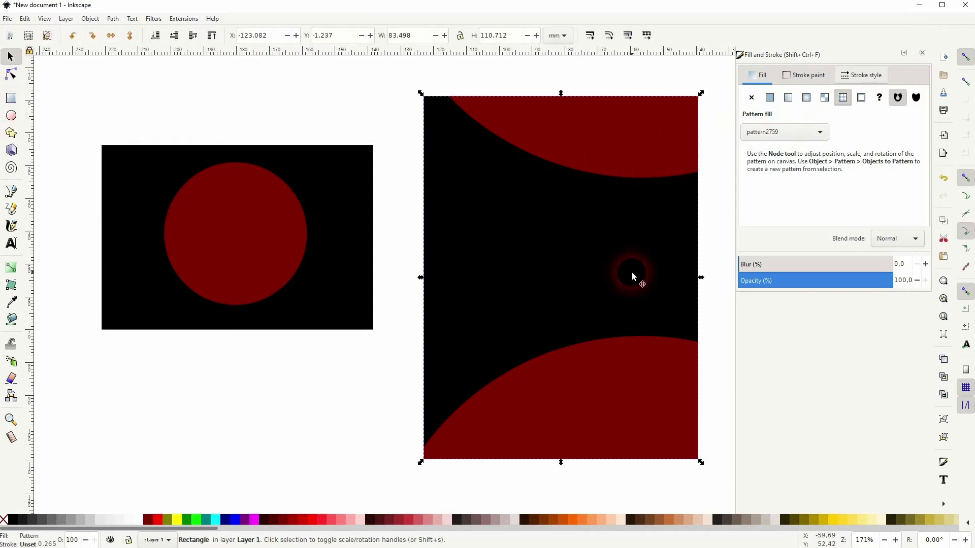
key("Delete")
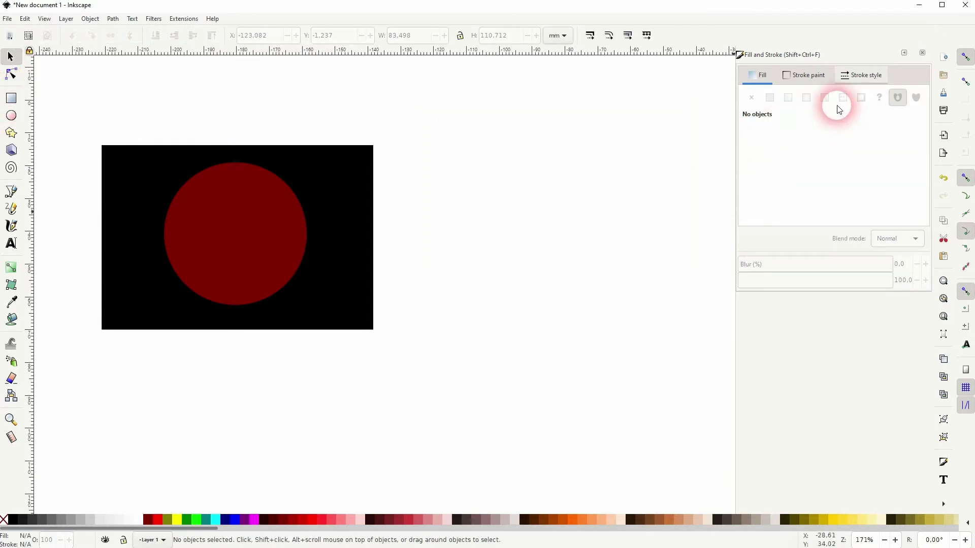
- Reselect the original pattern-filled rectangle and check its pattern choice
left_click(251, 233)
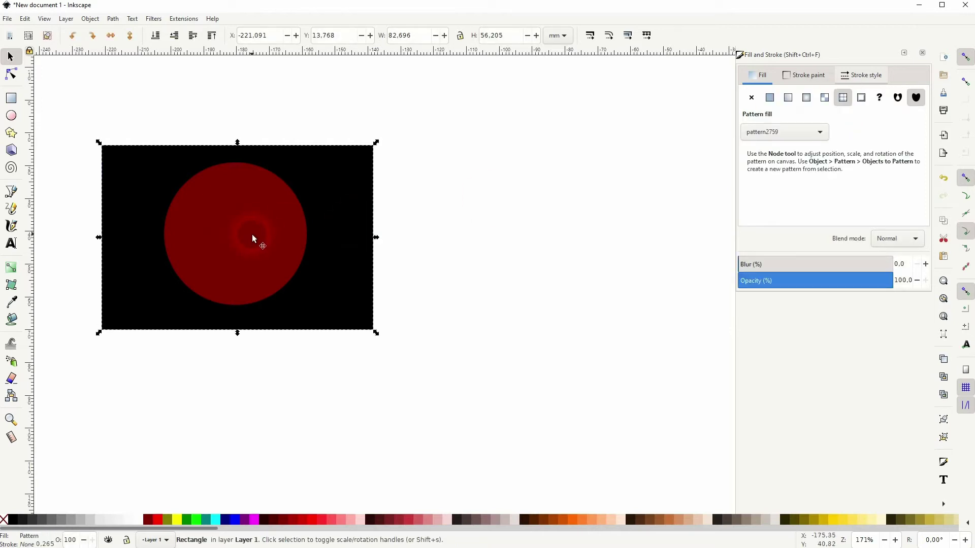
left_click(813, 136)
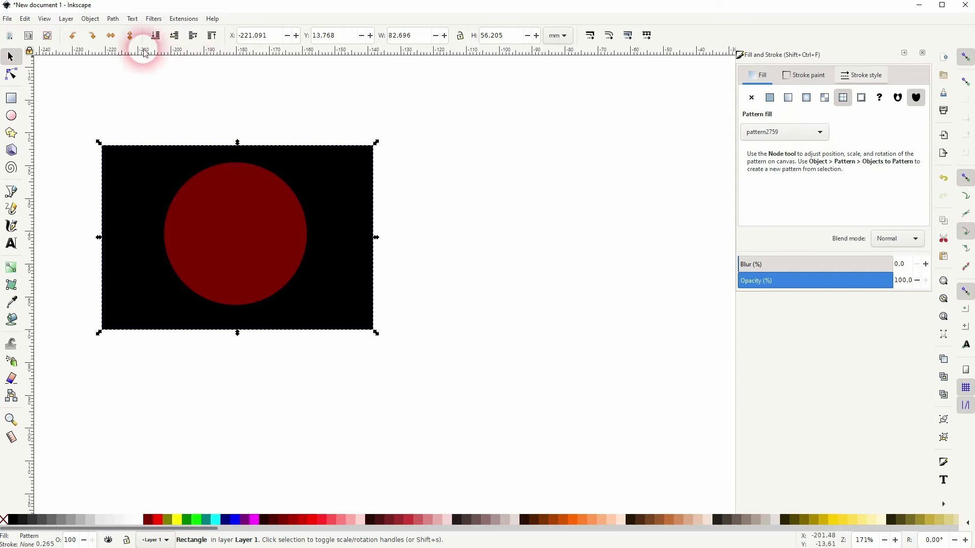
left_click(24, 19)
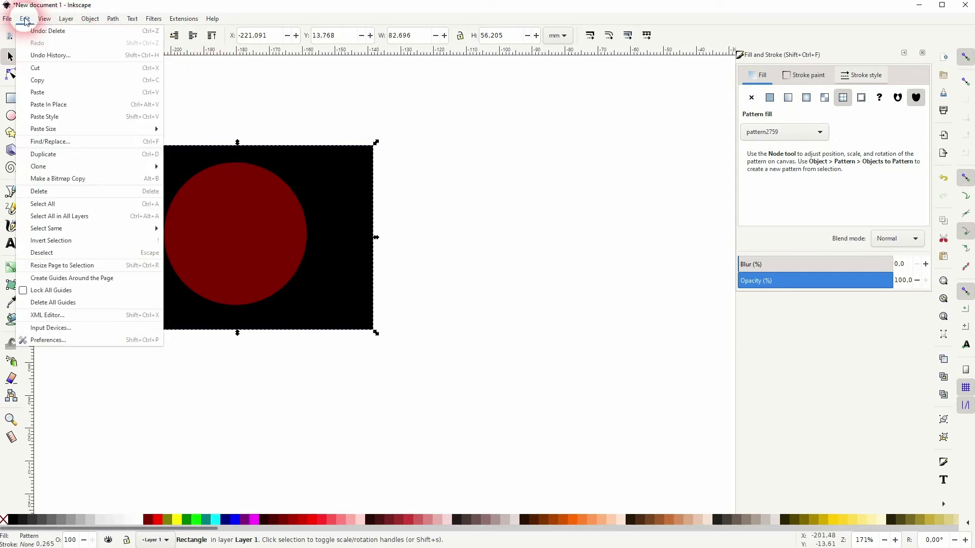
- In the XML Editor, change the svg:pattern node's id to 'Tutorial Pattern 1'
left_click(72, 316)
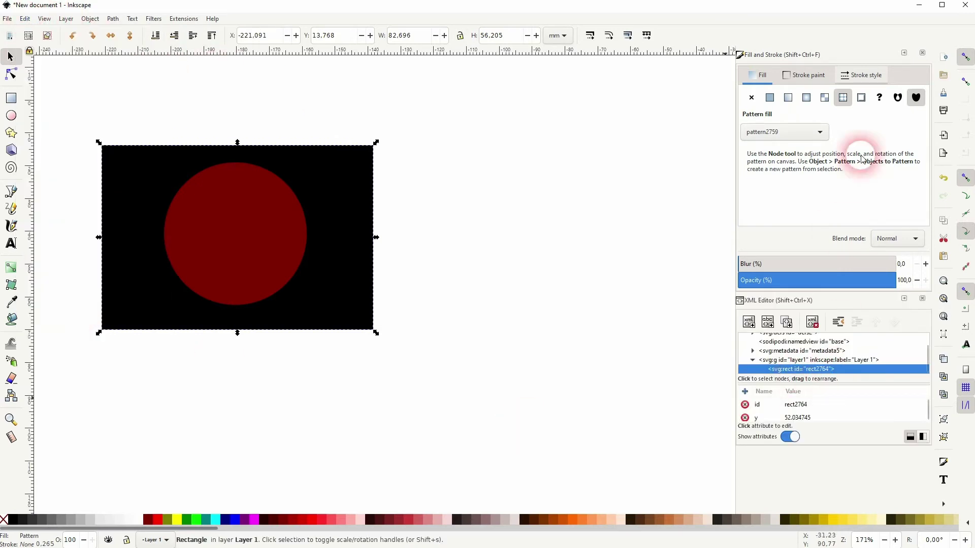
left_click(924, 52)
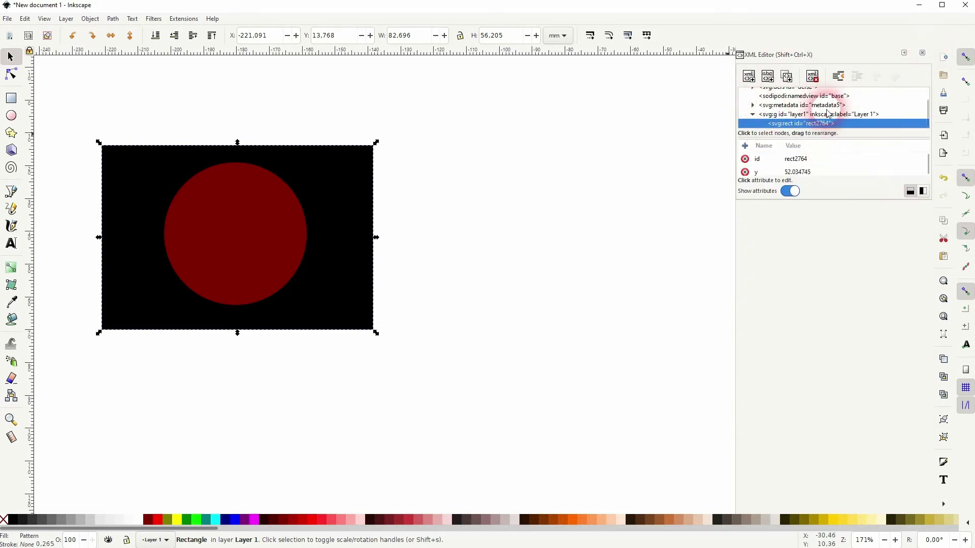
left_click(777, 92)
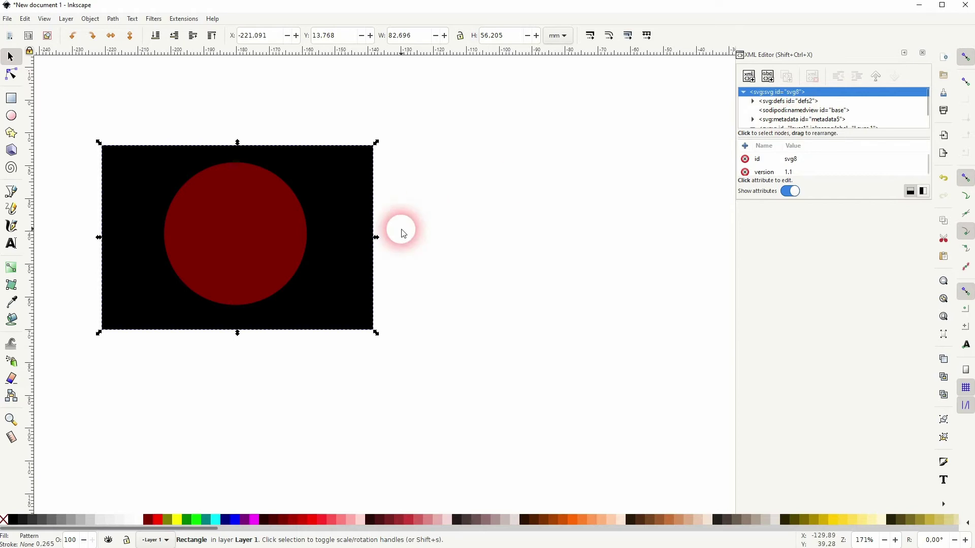
left_click(779, 101)
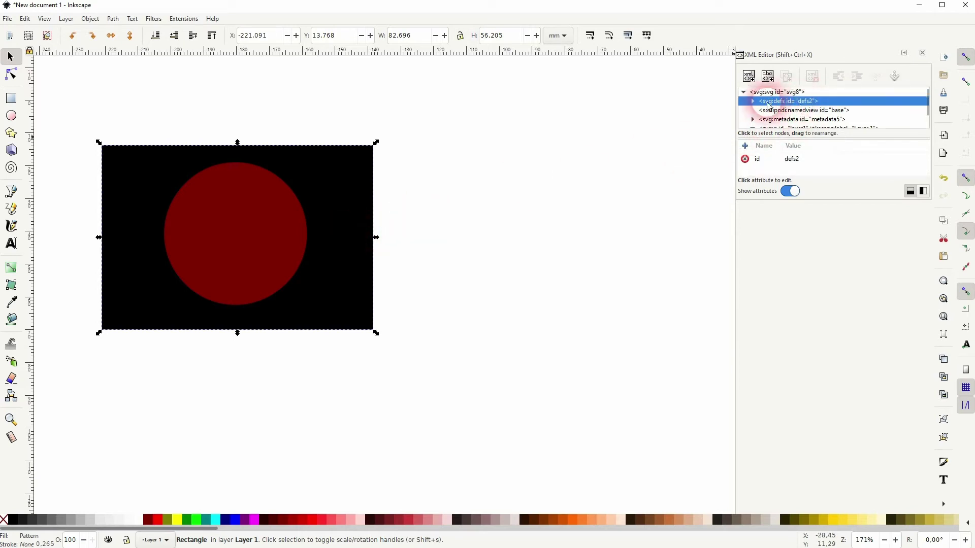
left_click(808, 110)
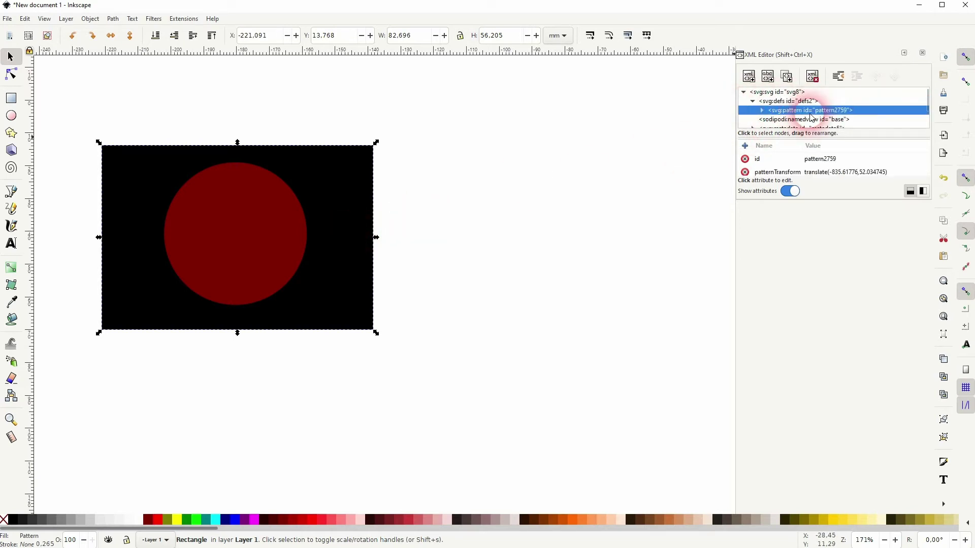
left_click(830, 162)
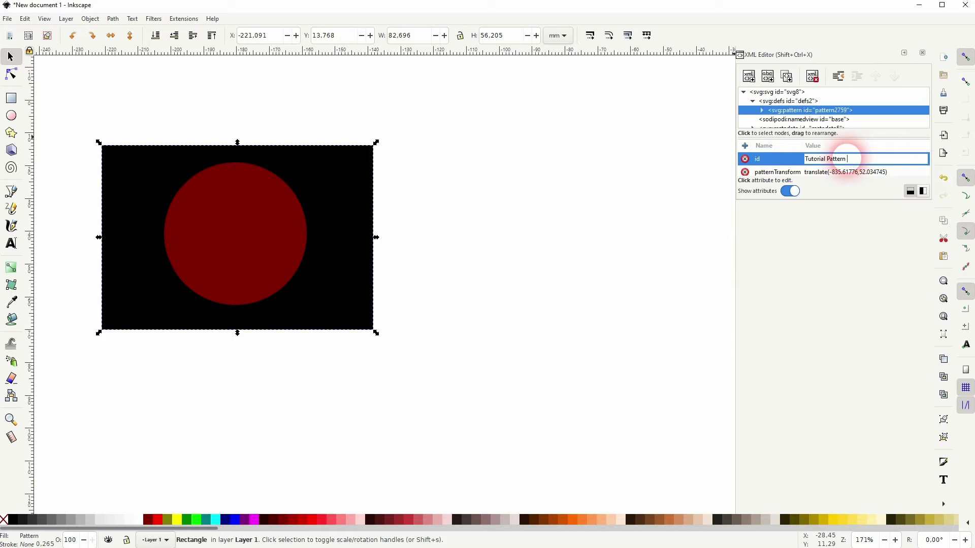
key("Return")
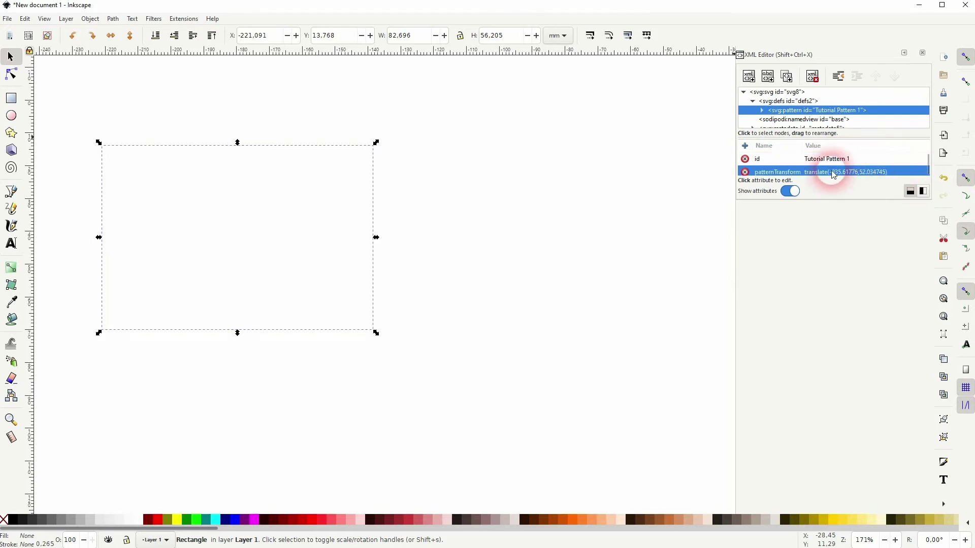
left_click(768, 118)
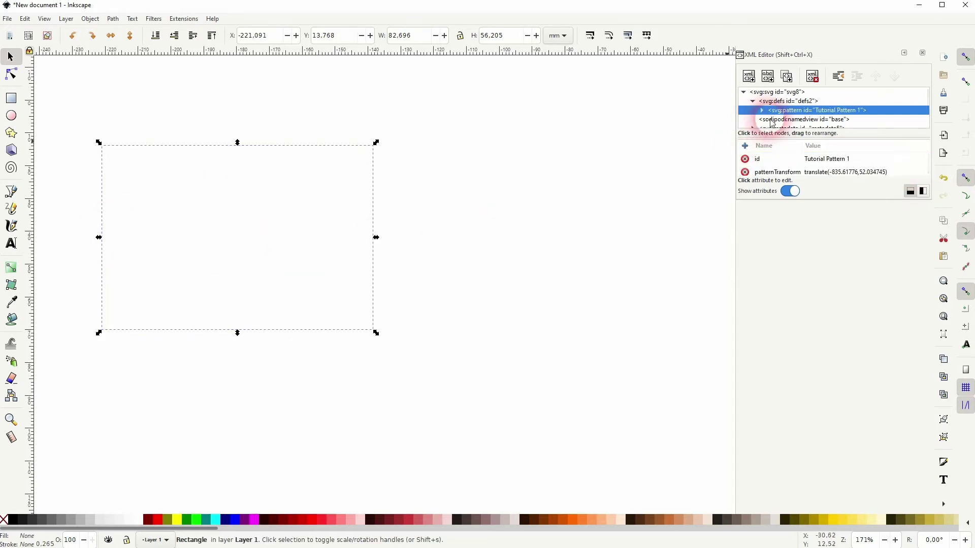
- Give the rectangle the Tutorial Pattern 1 pattern fill again, then close Fill and Stroke
left_click(922, 53)
left_click(91, 19)
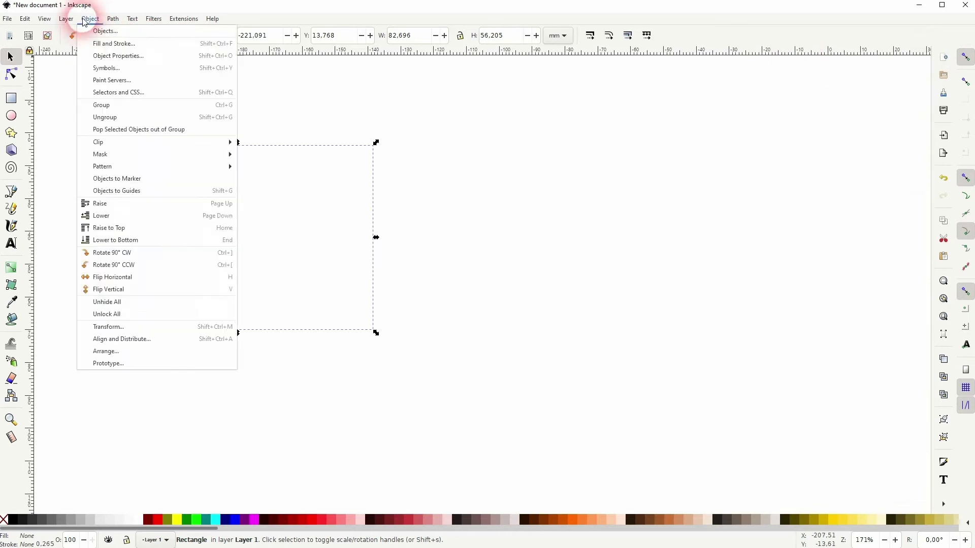
left_click(105, 48)
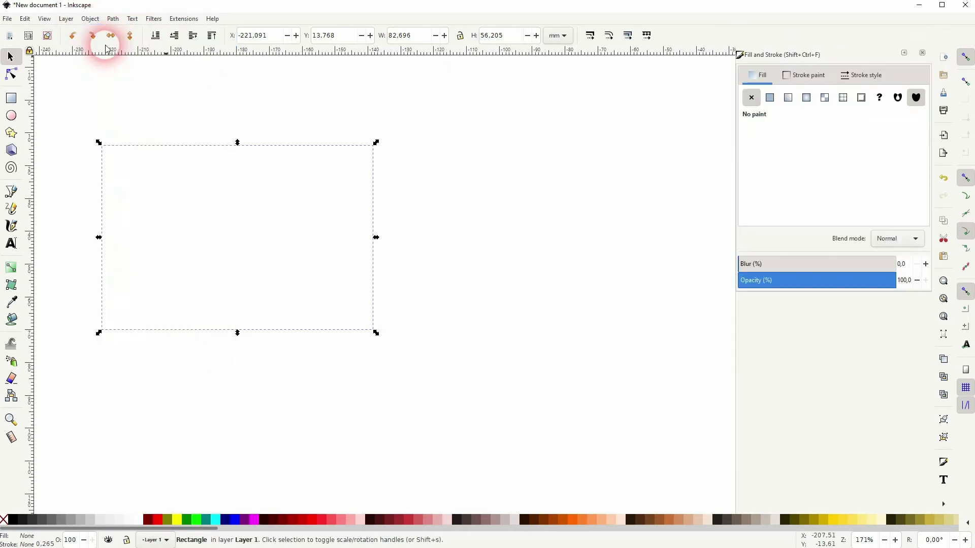
left_click(841, 102)
left_click(817, 131)
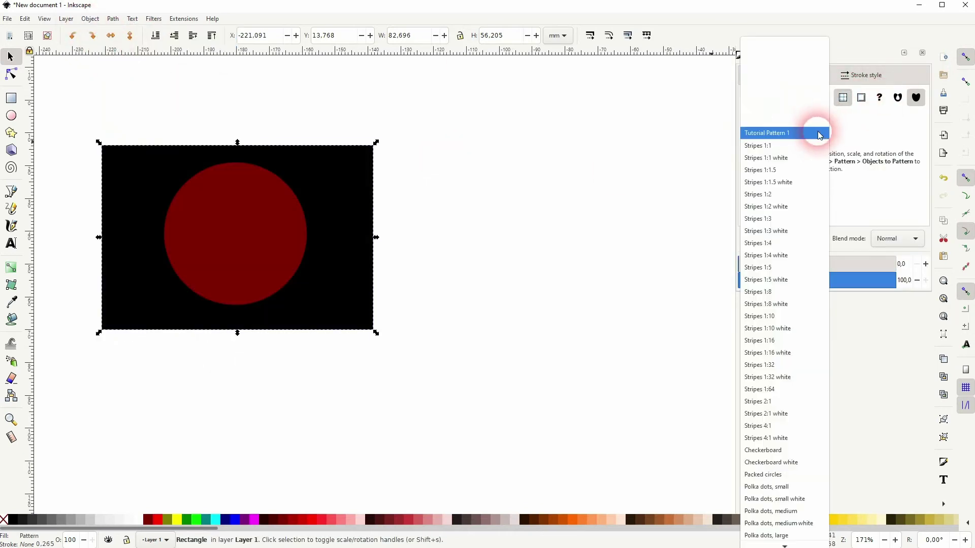
left_click(802, 145)
left_click(795, 131)
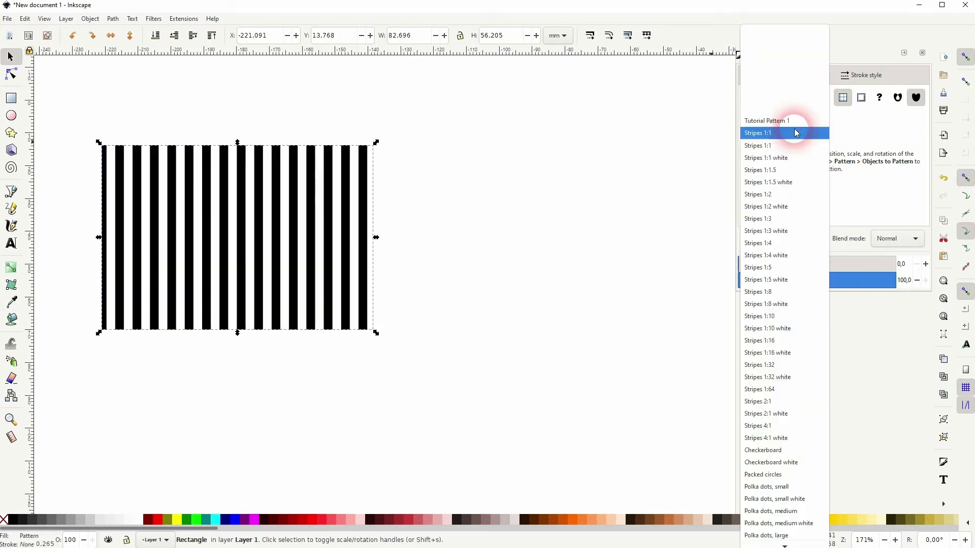
left_click(795, 121)
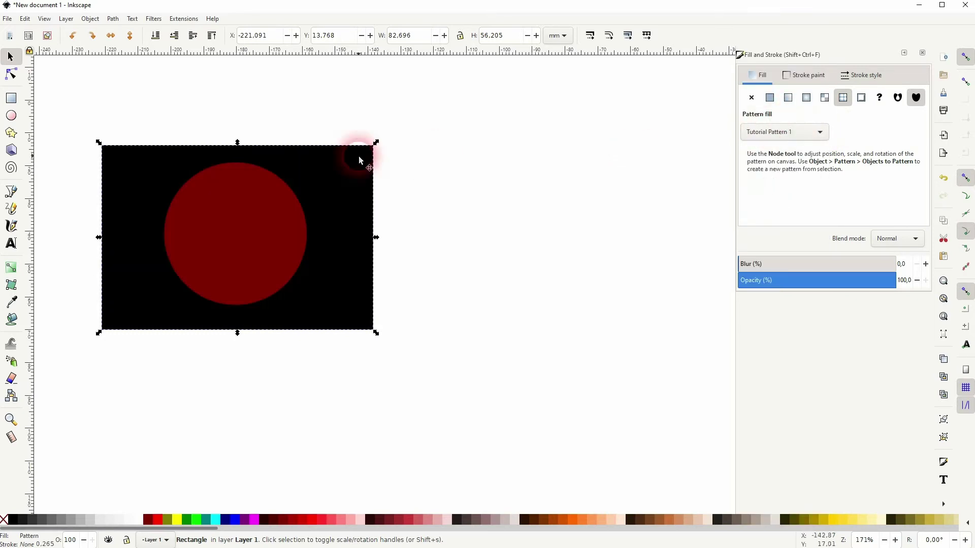
left_click(922, 53)
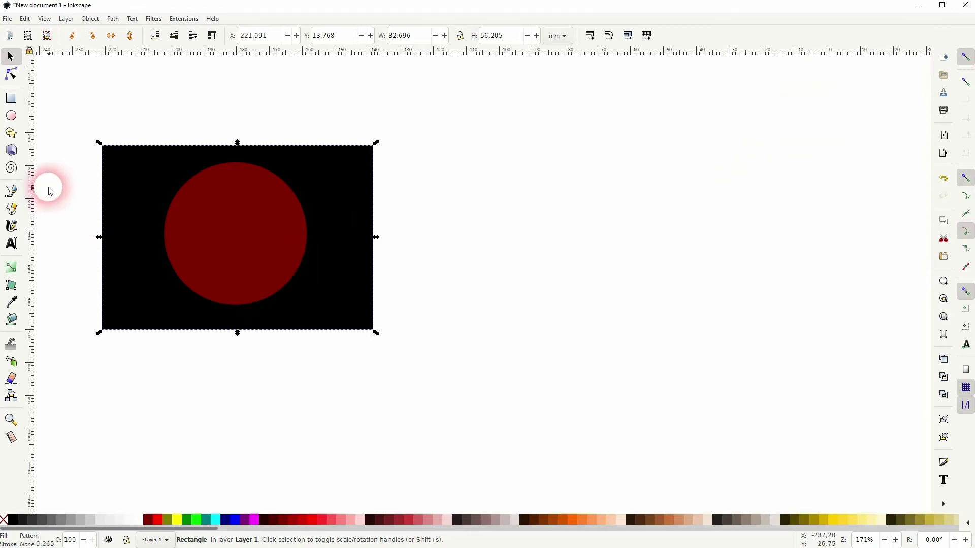
left_click(11, 133)
- Draw a six-pointed star beside the rectangle and fill it with Tutorial Pattern 1
left_click_drag(497, 161, 693, 347)
left_click(11, 56)
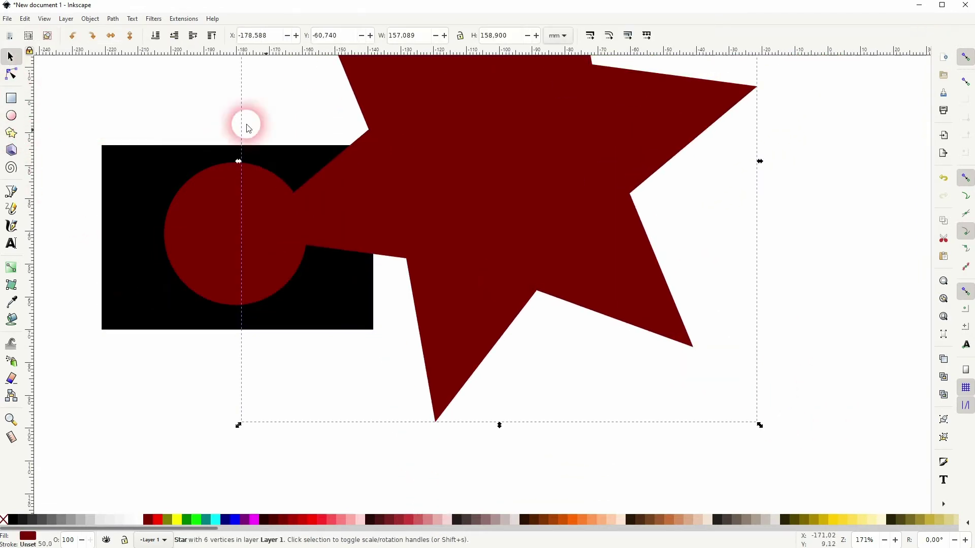
left_click_drag(460, 195, 630, 305)
scroll(628, 303, "down", 1)
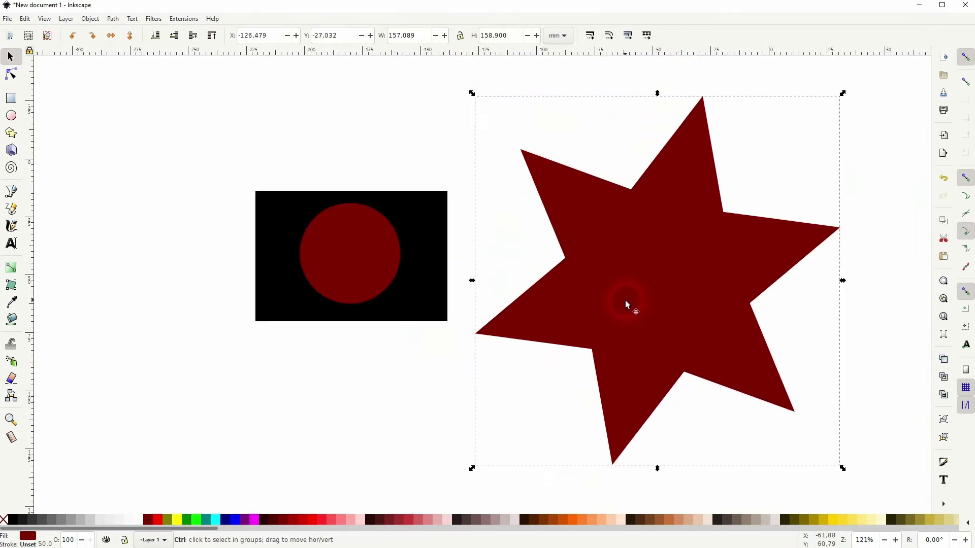
left_click(90, 19)
left_click(102, 41)
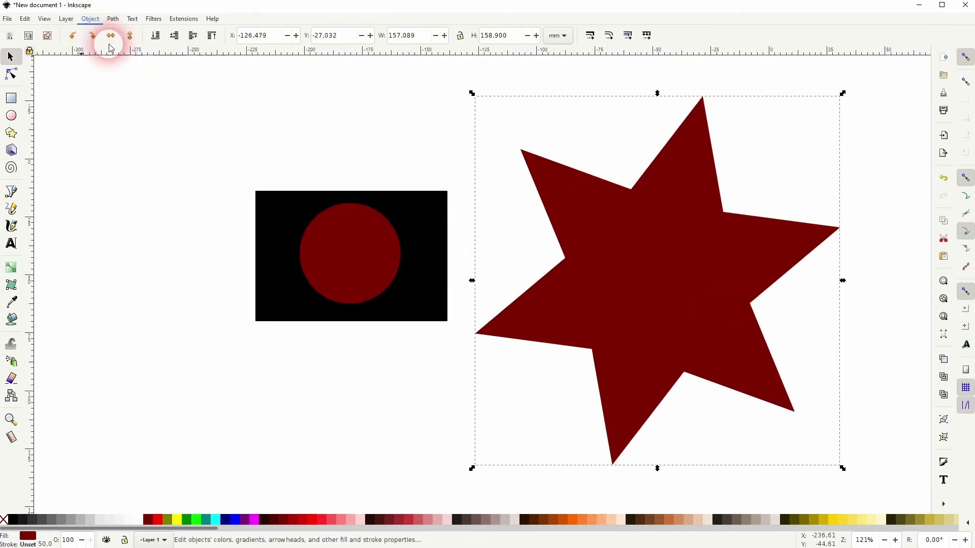
left_click(841, 98)
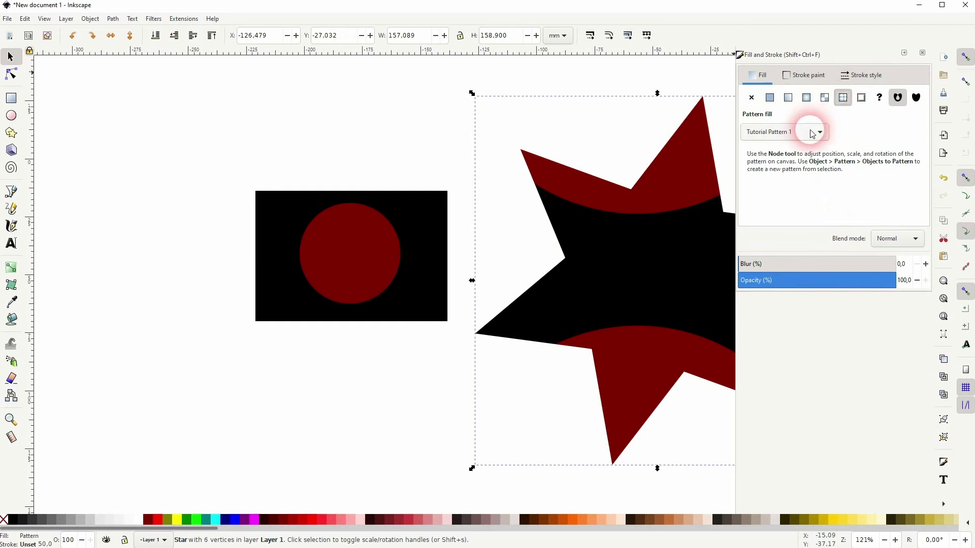
- Enlarge the star, then delete it
left_click(461, 385)
left_click_drag(607, 336, 368, 341)
left_click(470, 292)
left_click_drag(542, 283, 676, 286)
left_click_drag(346, 280, 445, 222)
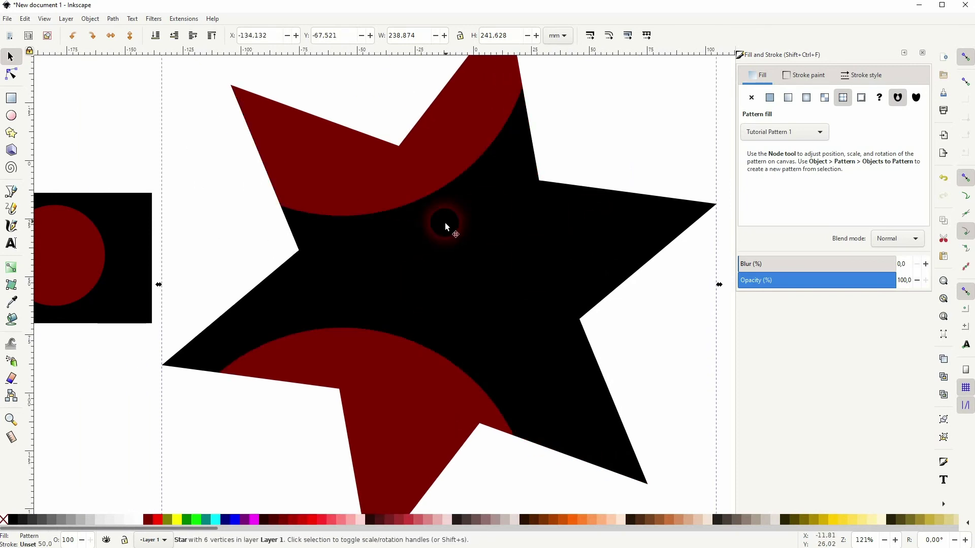
key("Delete")
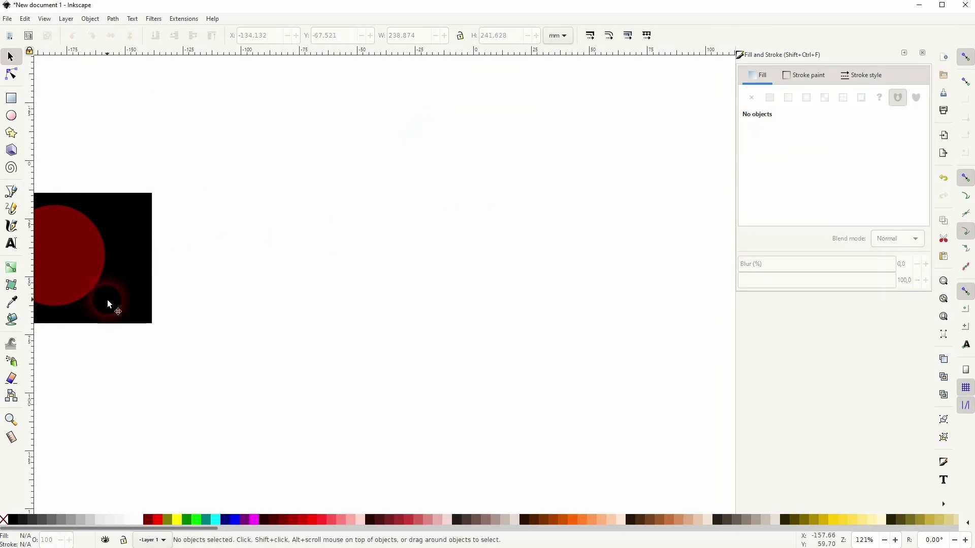
- Delete the rectangle and circle, then close the Fill and Stroke panel
left_click_drag(107, 301, 401, 281)
left_click_drag(134, 349, 528, 109)
key("Delete")
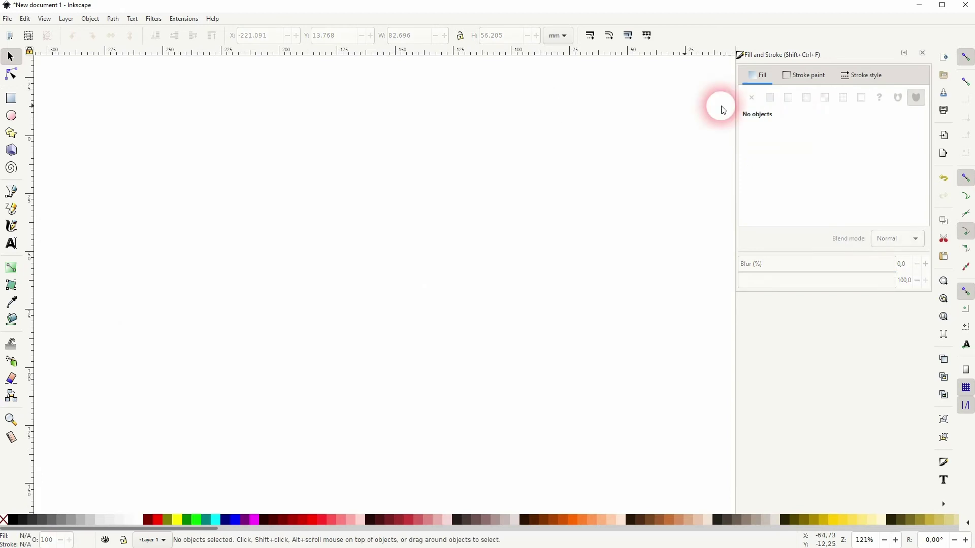
left_click(928, 54)
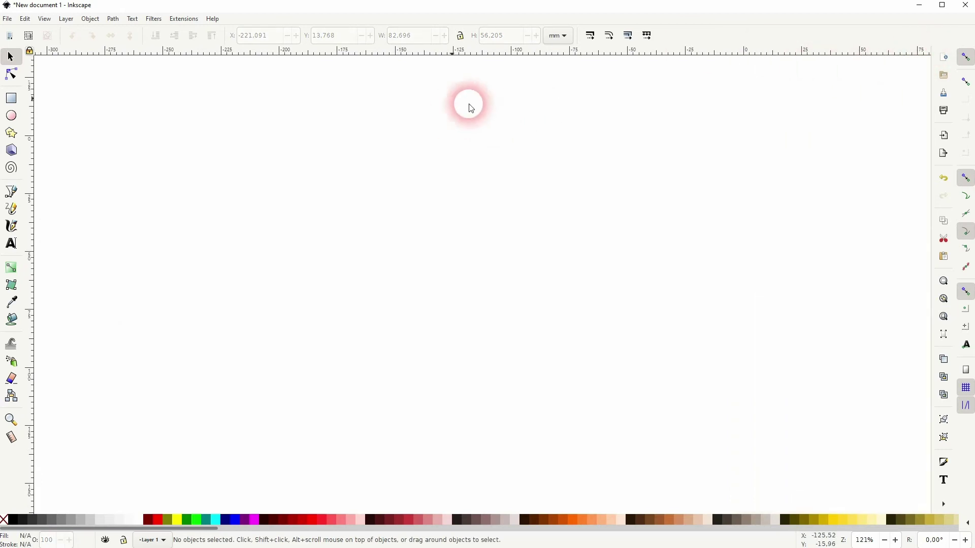
- Save as 'Tutorial Pattern File' in Inkscape SVG format on the Desktop
left_click(7, 20)
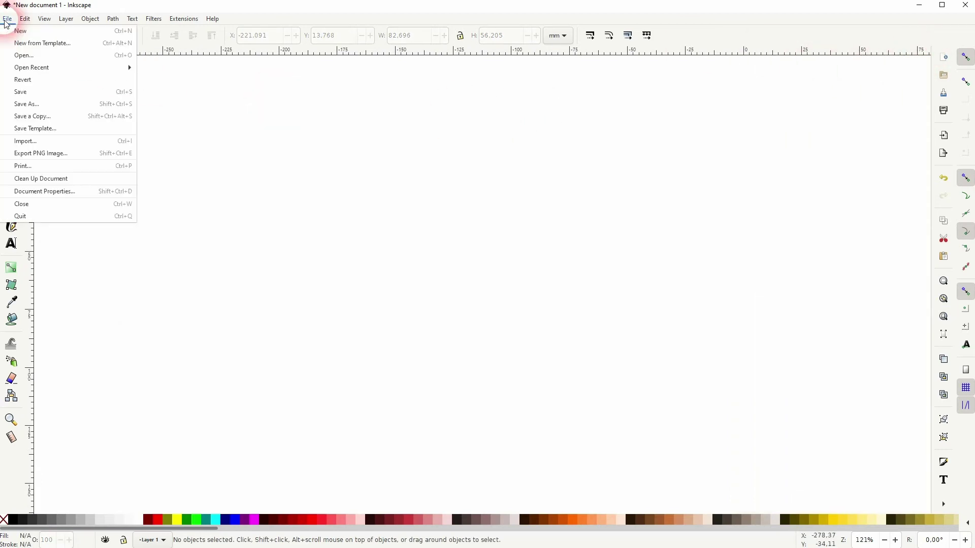
left_click(58, 102)
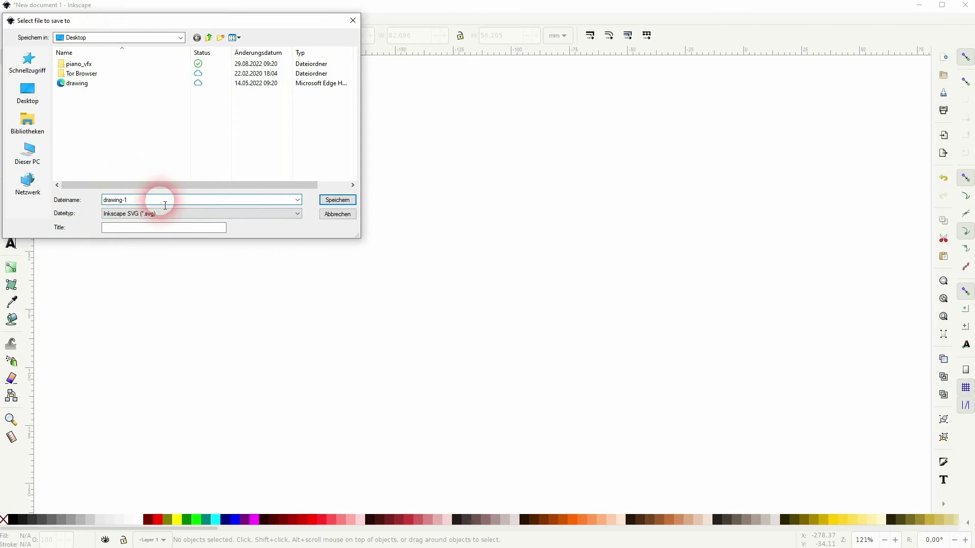
left_click_drag(166, 206, 87, 203)
type("Tutorial Pattern File")
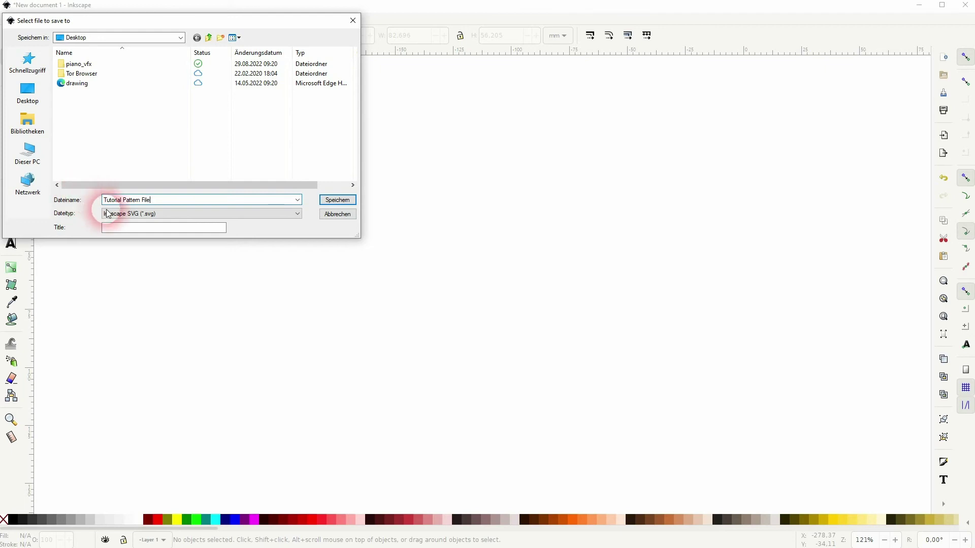
left_click(339, 201)
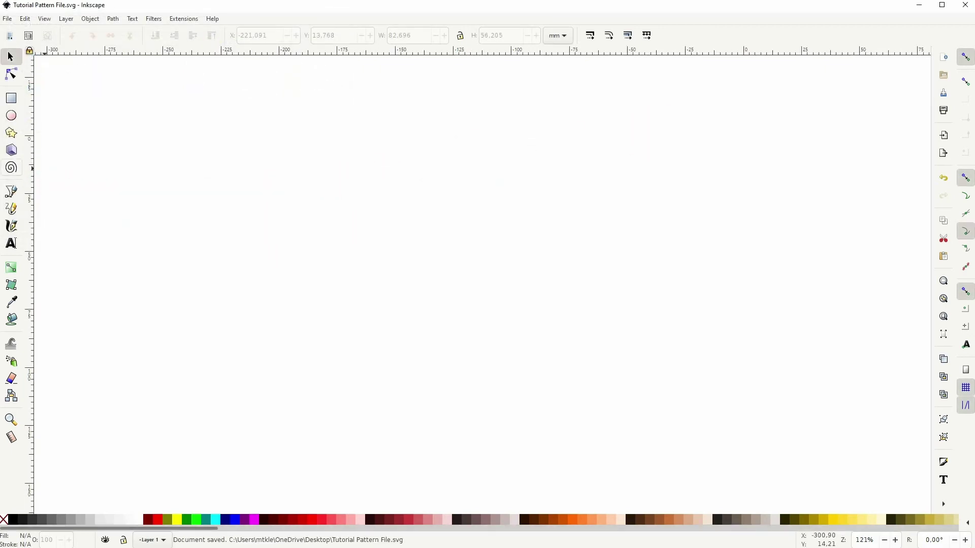
- Close Inkscape and reopen Tutorial Pattern File.svg from its desktop icon with Inkscape
left_click(966, 6)
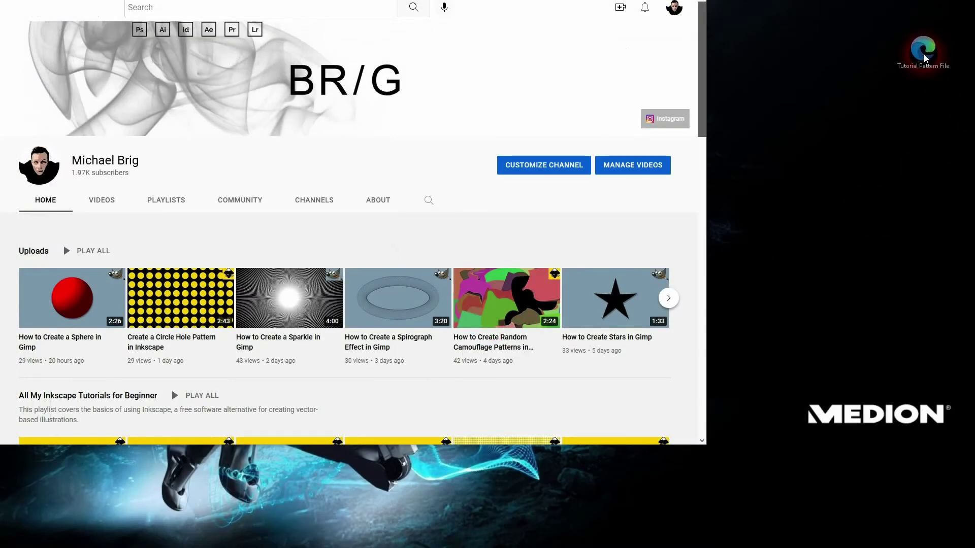
left_click_drag(925, 58, 926, 58)
left_click(932, 46)
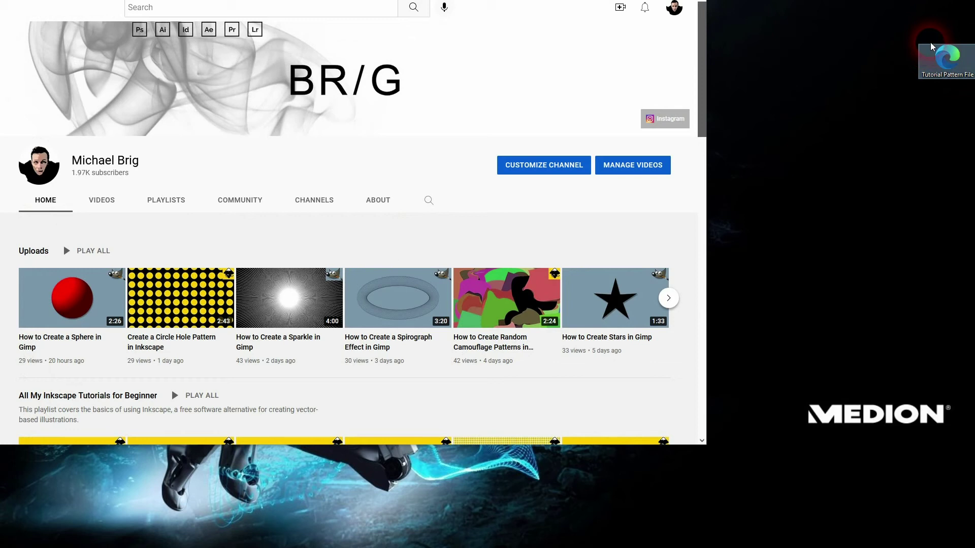
right_click(948, 65)
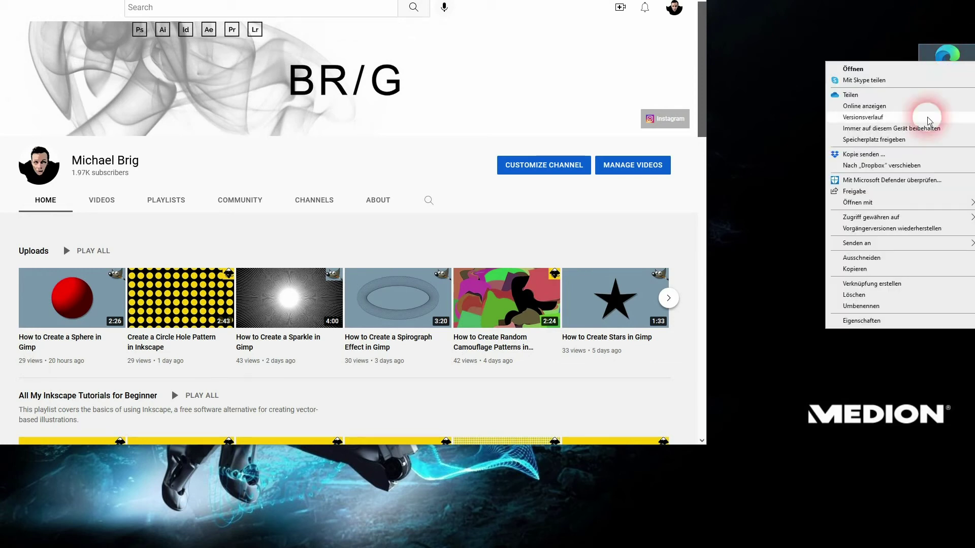
mouse_move(881, 206)
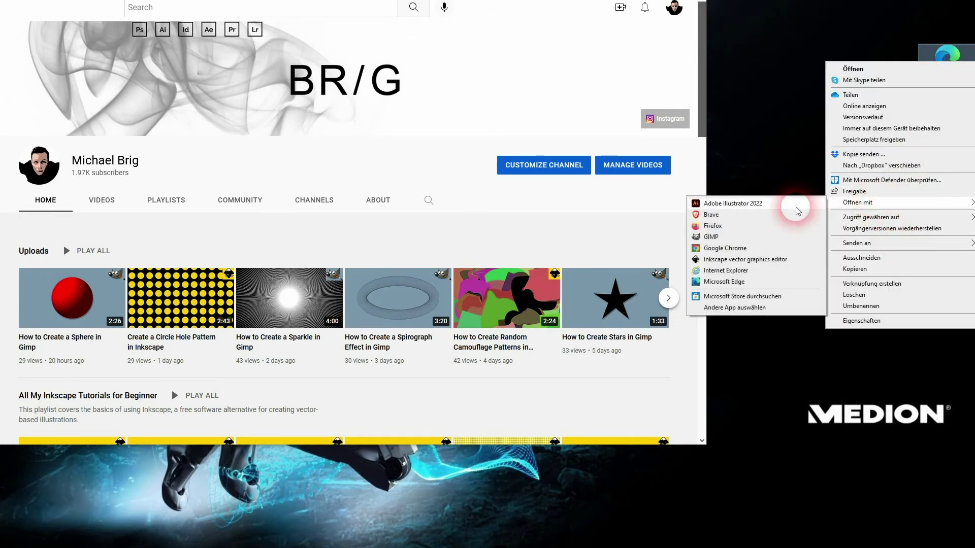
left_click(717, 268)
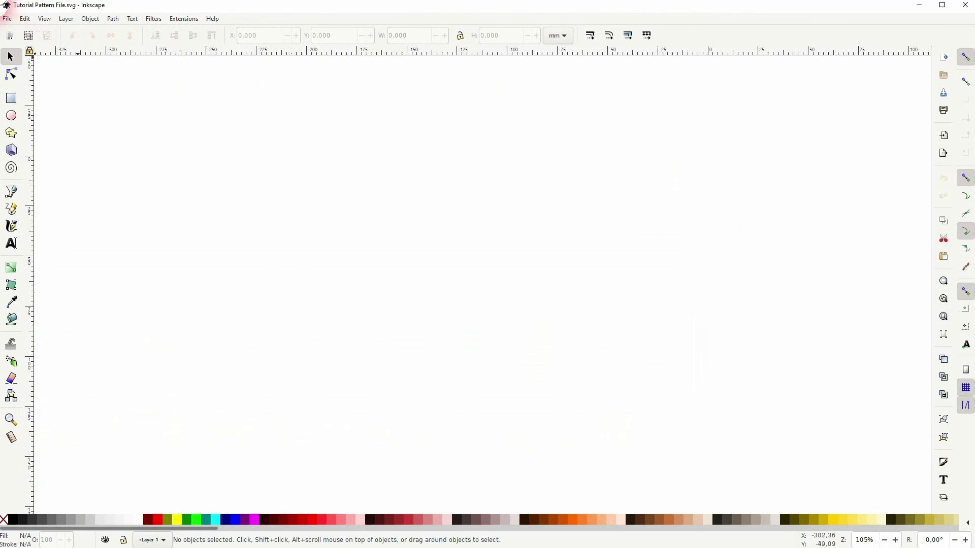
- Draw a large rectangle and give it the Tutorial Pattern 1 pattern fill
left_click(11, 98)
left_click_drag(130, 133, 435, 389)
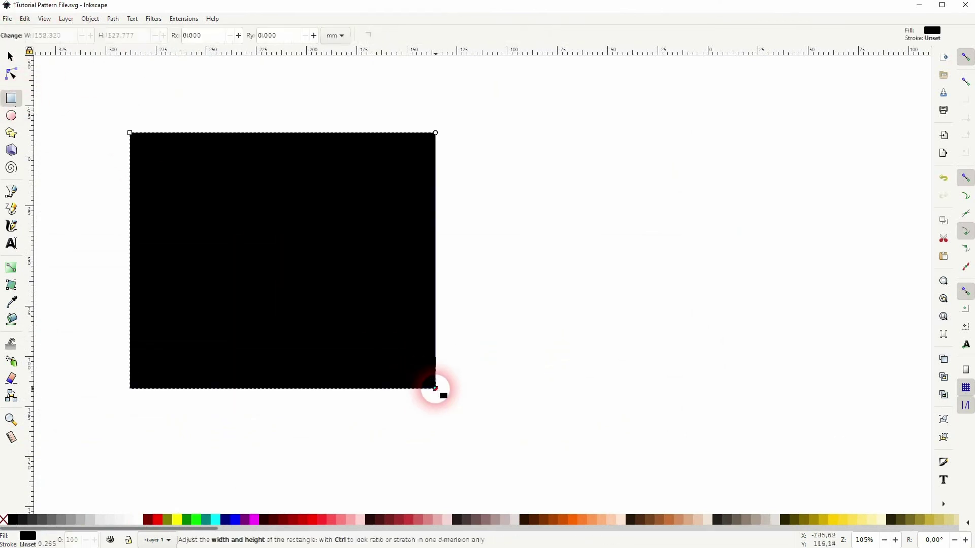
left_click(90, 18)
left_click(105, 30)
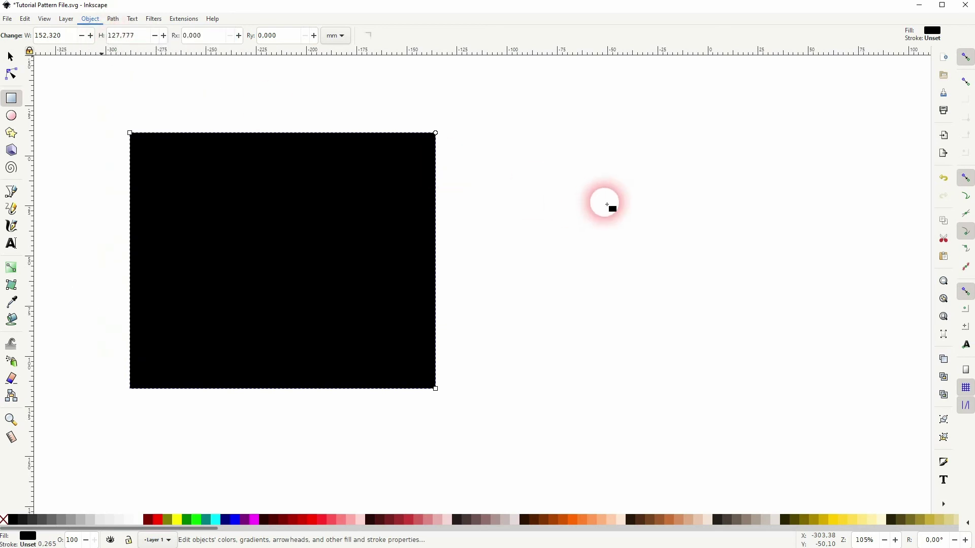
left_click(841, 96)
left_click(808, 134)
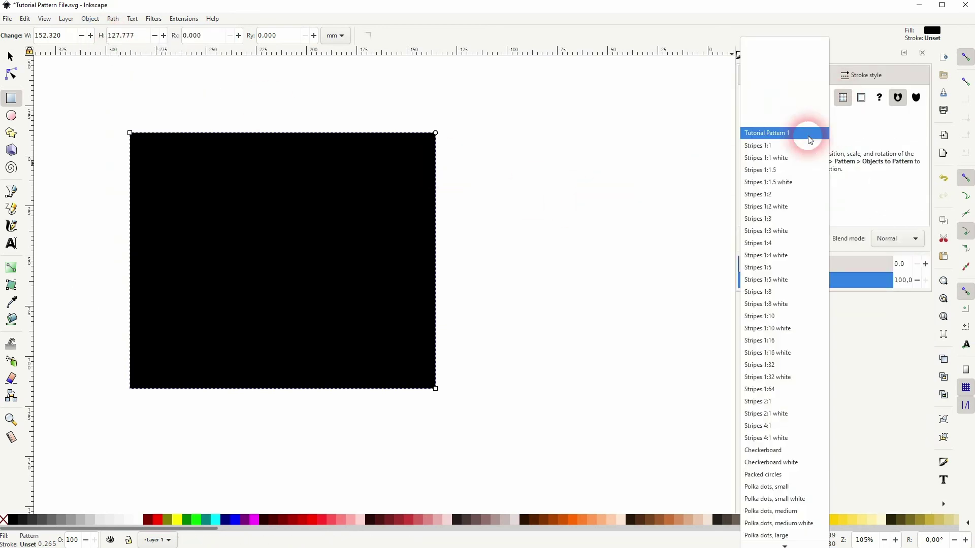
left_click(800, 145)
left_click(805, 135)
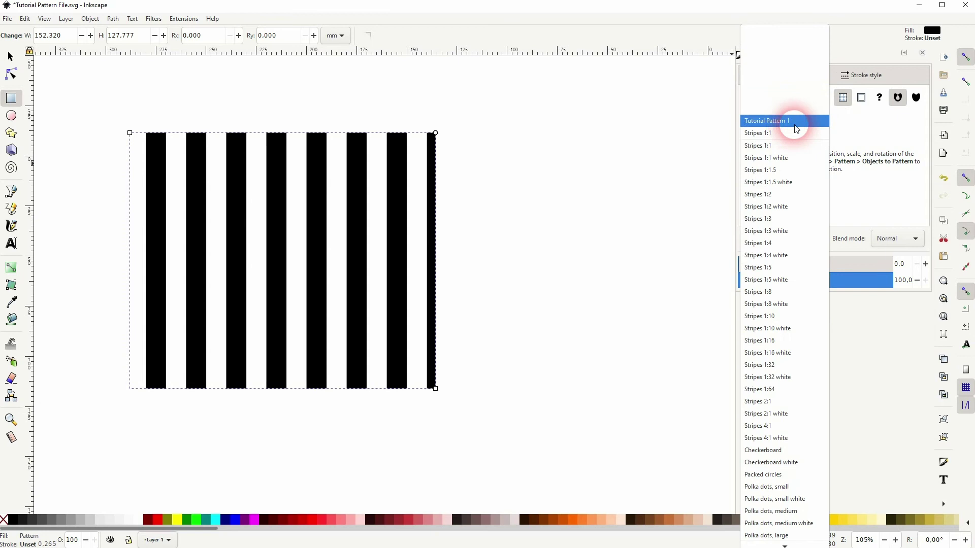
left_click(797, 129)
- Enlarge the rectangle to reveal the red circles and keep Tutorial Pattern 1
left_click(10, 56)
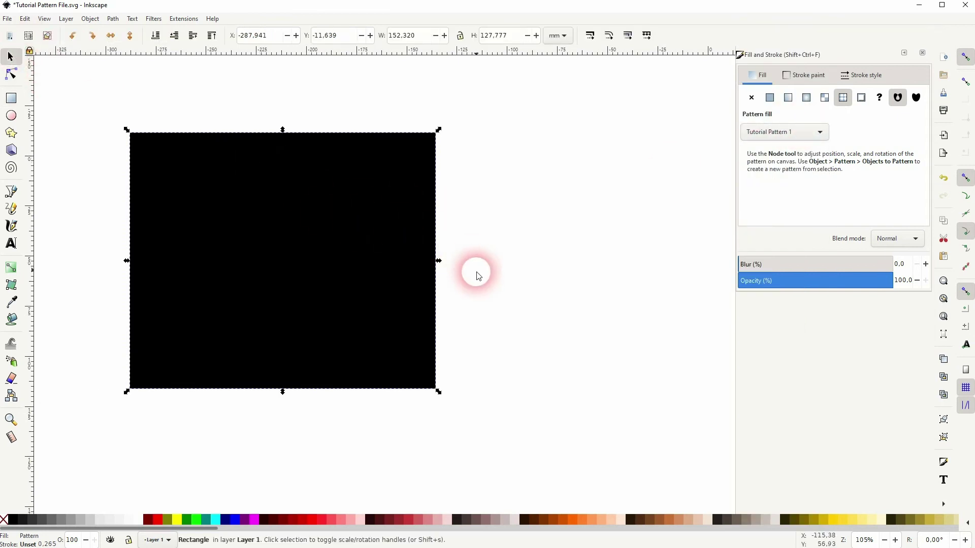
left_click_drag(441, 261, 635, 244)
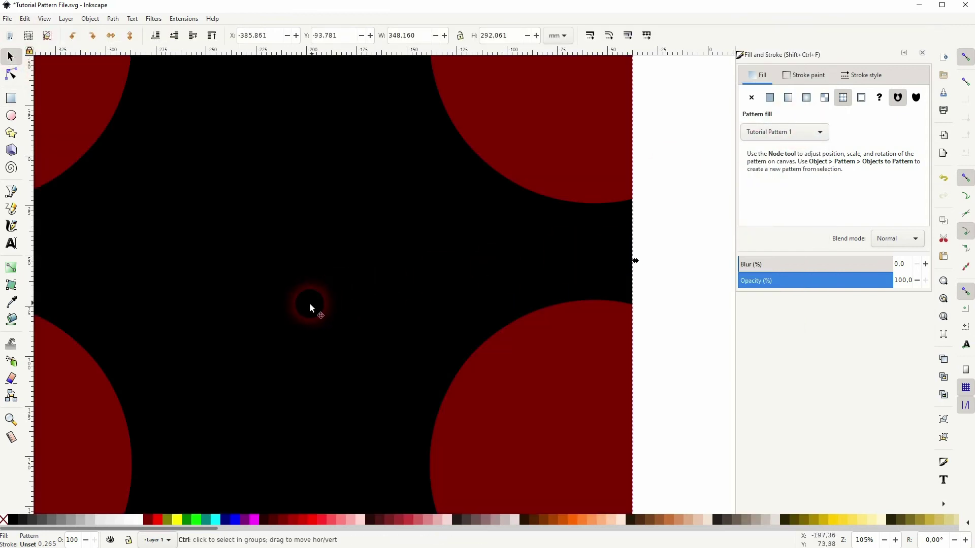
key("5")
left_click_drag(373, 294, 433, 297)
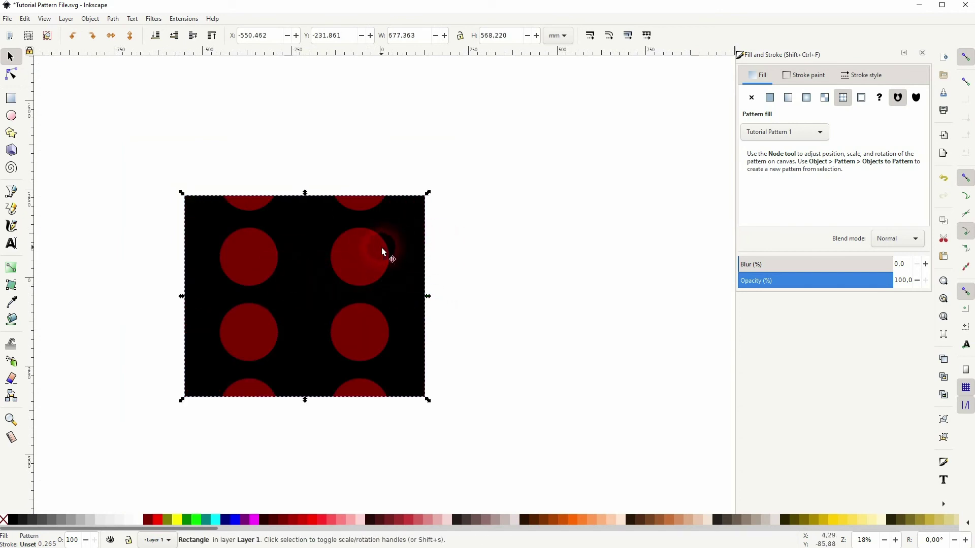
left_click(799, 131)
left_click(796, 145)
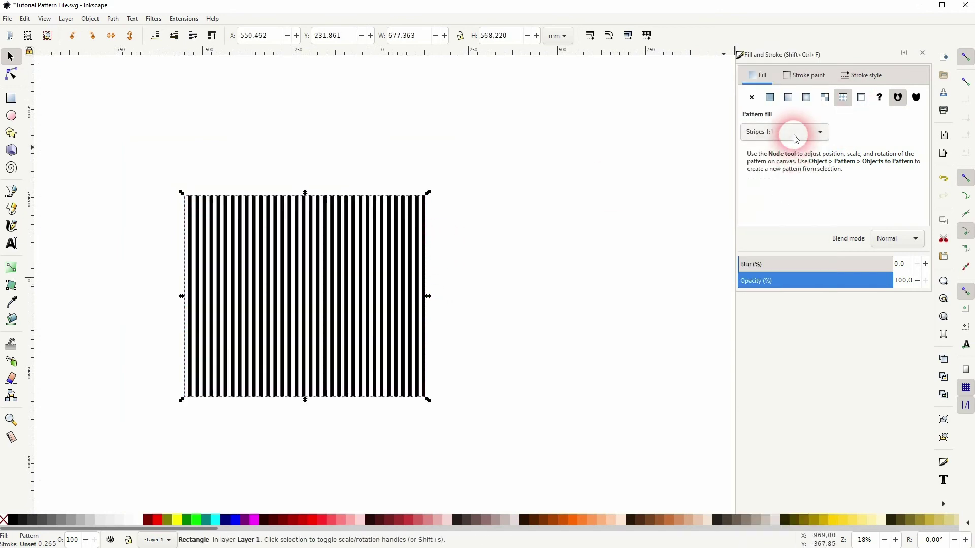
left_click(795, 133)
left_click(791, 122)
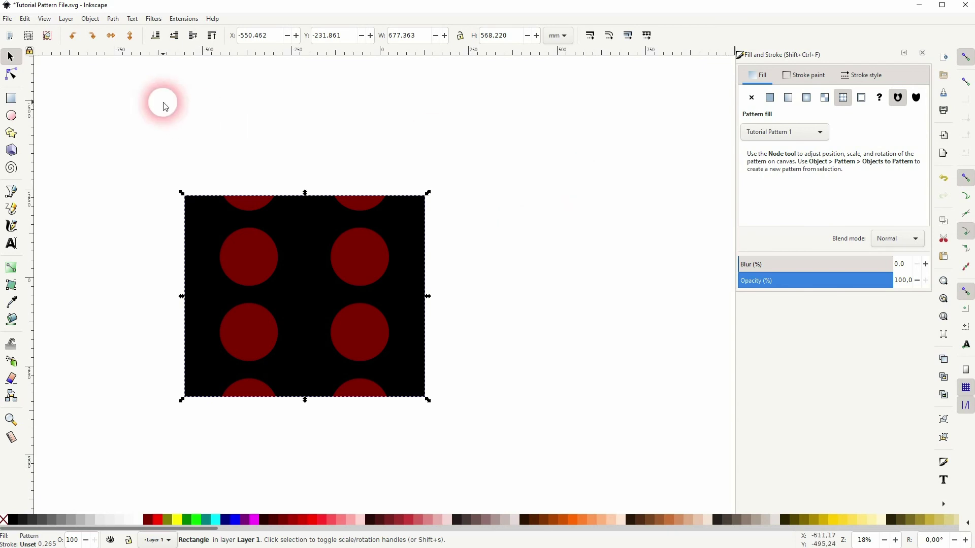
- With the Node tool, shift the pattern right and down, then rotate it
left_click(11, 79)
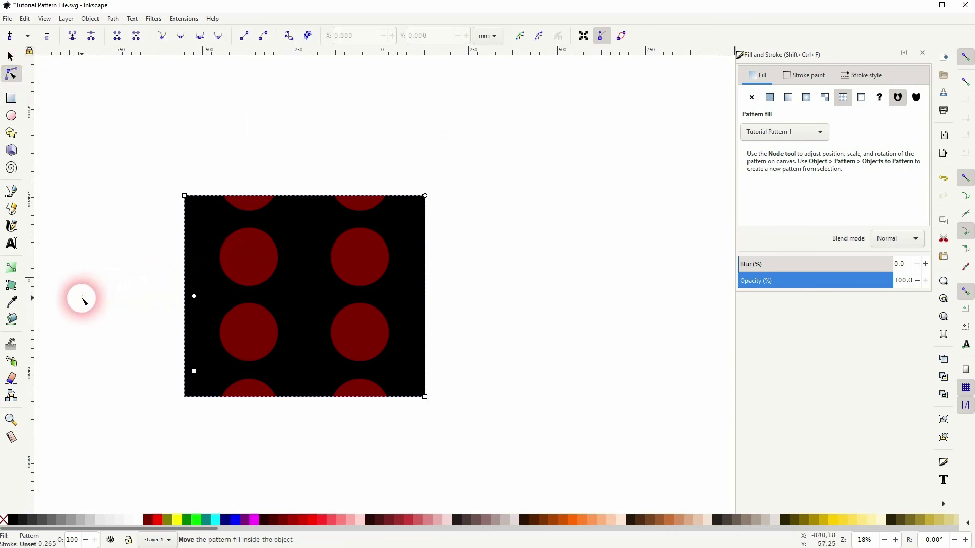
mouse_move(84, 297)
left_mouse_down()
mouse_move(182, 309)
mouse_move(155, 308)
left_mouse_up()
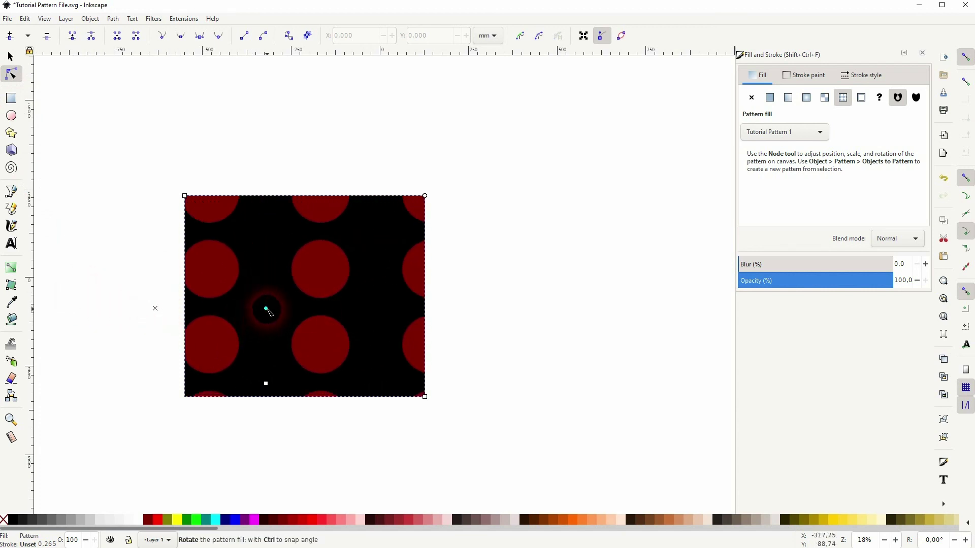
left_click_drag(268, 309, 258, 261)
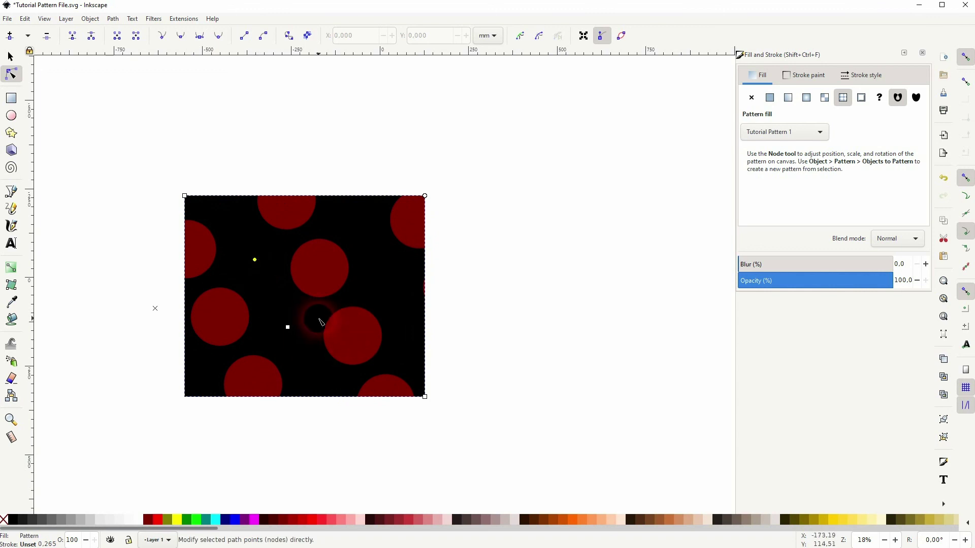